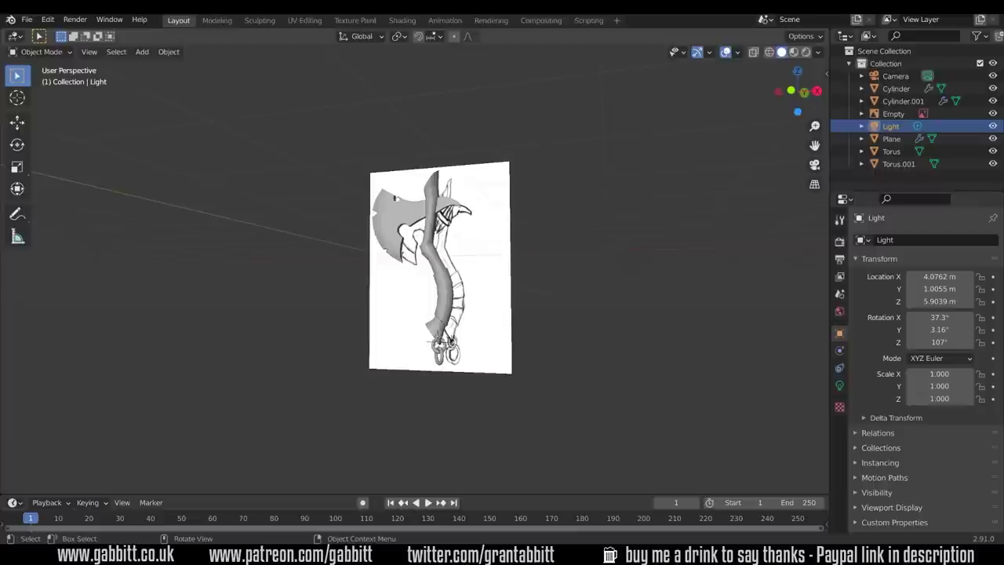
# Add a cube where the axe blade crosses the handle and scale it down to about 0.178.
pyautogui.moveTo(461, 193); pyautogui.dragTo(459, 220, button='middle')
pyautogui.scroll(3, 471, 197)
pyautogui.moveTo(491, 138); pyautogui.dragTo(502, 149, button='middle')
pyautogui.scroll(5, 519, 220)
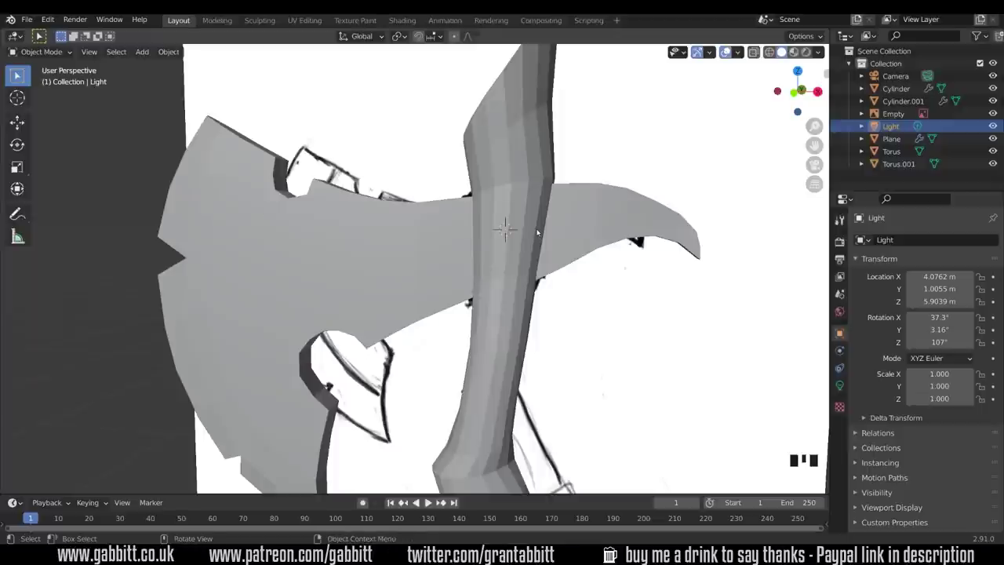
pyautogui.hotkey('shift', 'a')
pyautogui.moveTo(537, 229)
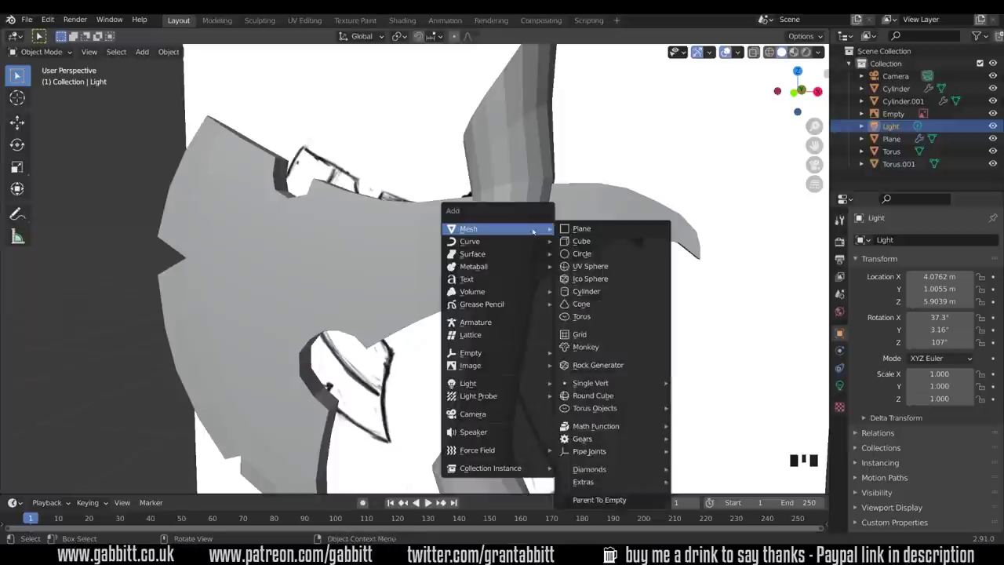
pyautogui.click(578, 241)
pyautogui.press('s')
pyautogui.click(535, 210)
# Set the axe blade's Y location to 0 m.
pyautogui.scroll(-6, 535, 210)
pyautogui.moveTo(517, 259); pyautogui.dragTo(466, 304, button='middle')
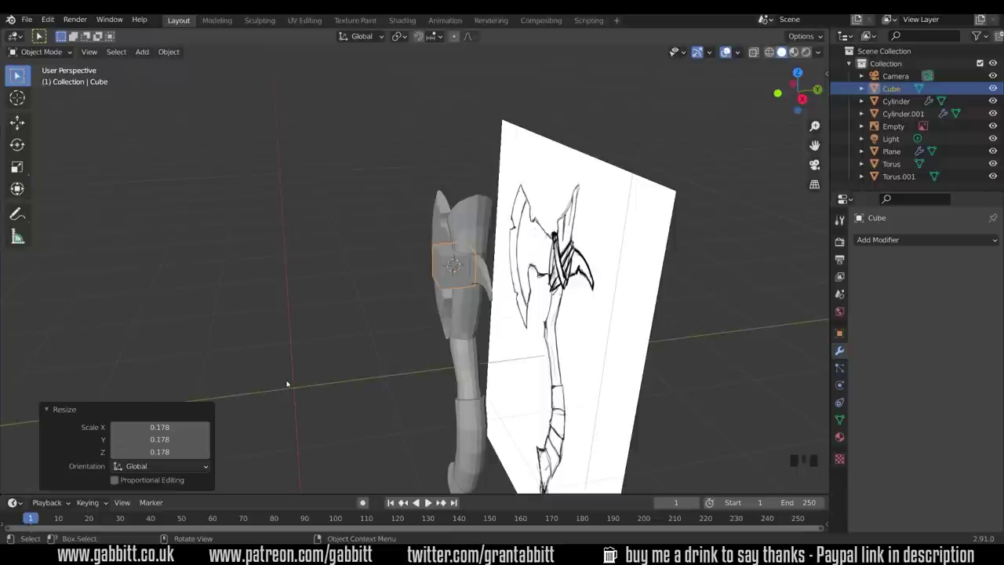
pyautogui.click(435, 219)
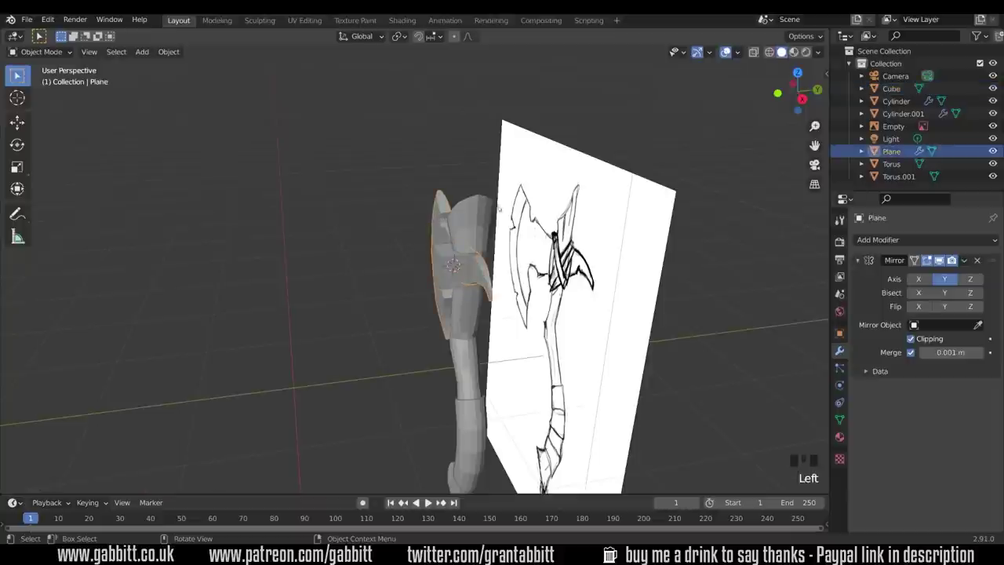
pyautogui.press('n')
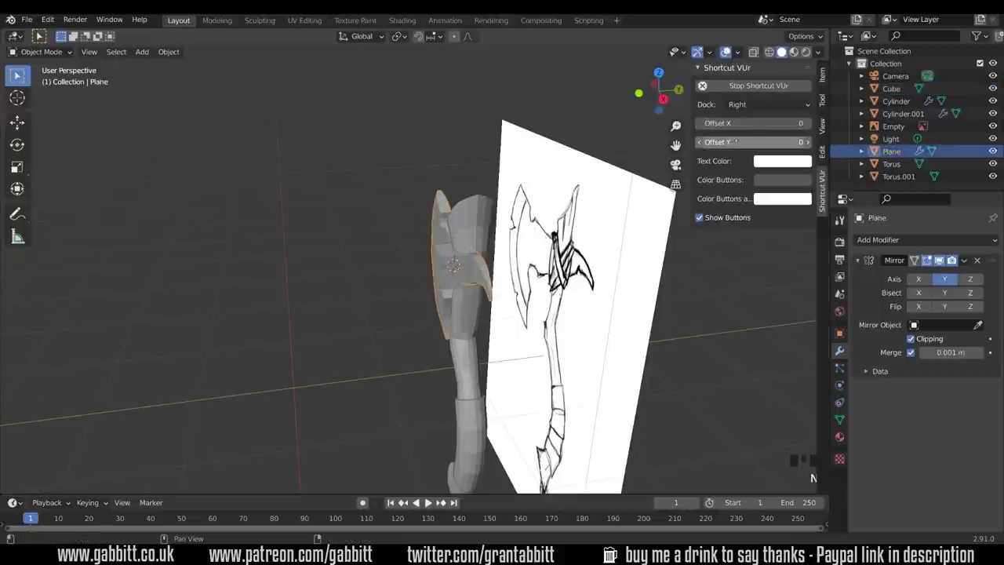
pyautogui.click(823, 77)
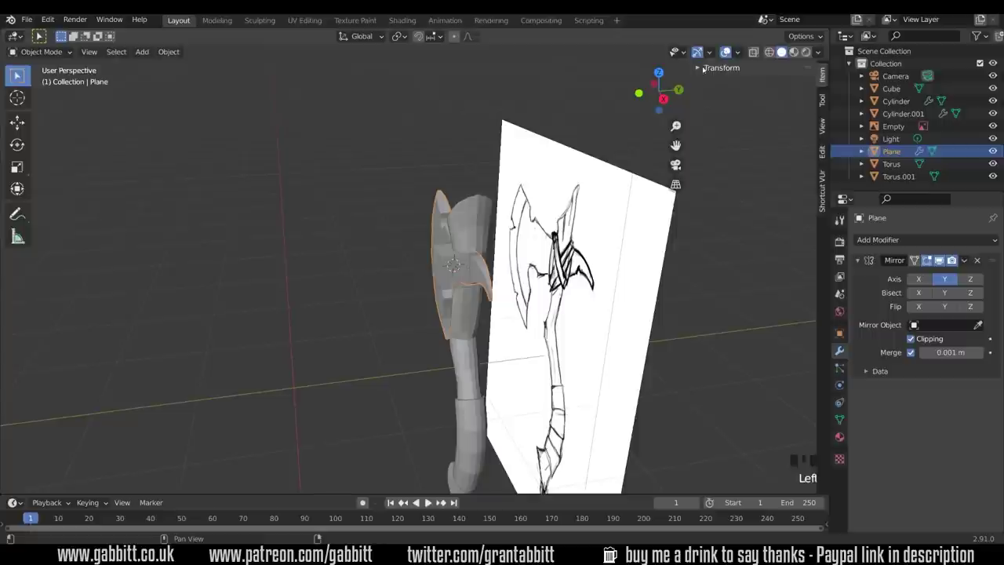
pyautogui.click(706, 68)
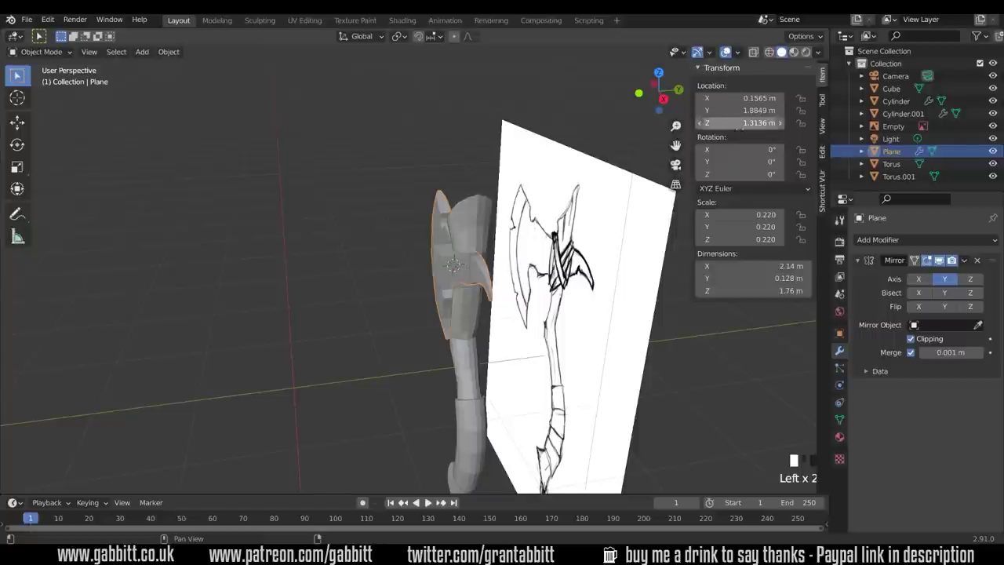
pyautogui.click(742, 110)
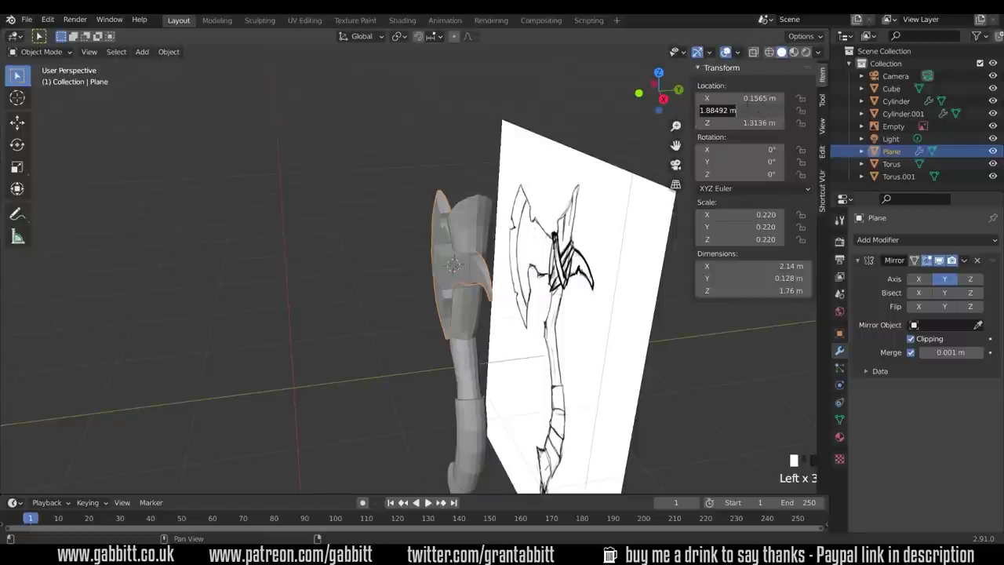
pyautogui.write('0')
pyautogui.press('Return')
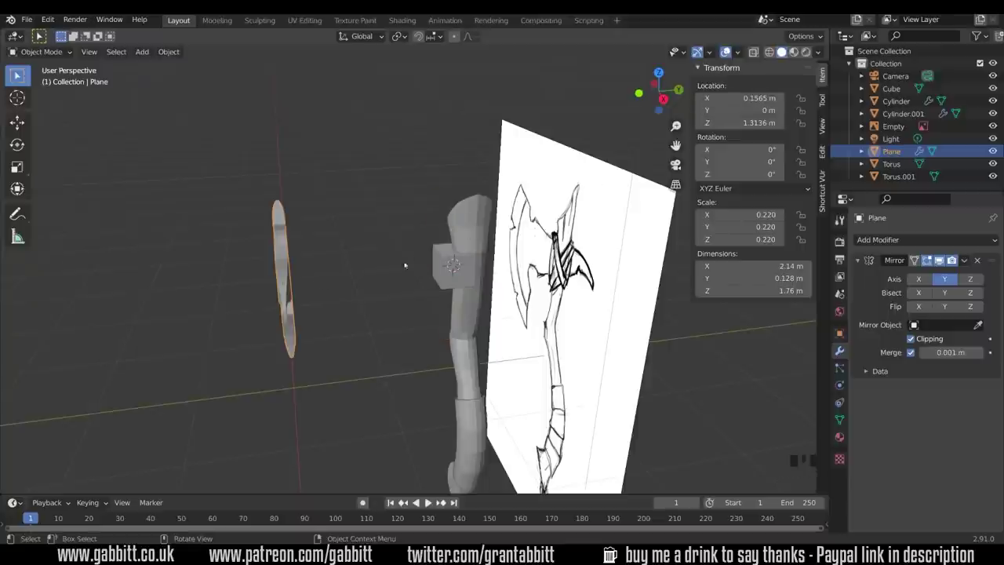
# Set the Y location of the main handle and its grip sleeve to 0 m each.
pyautogui.click(479, 229)
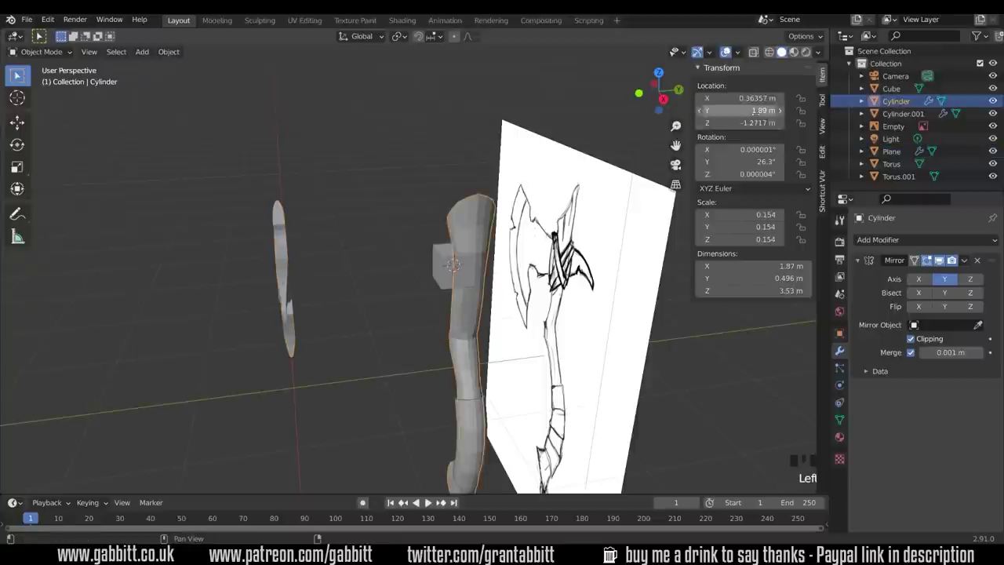
pyautogui.click(742, 110)
pyautogui.write('0')
pyautogui.press('Return')
pyautogui.click(472, 411)
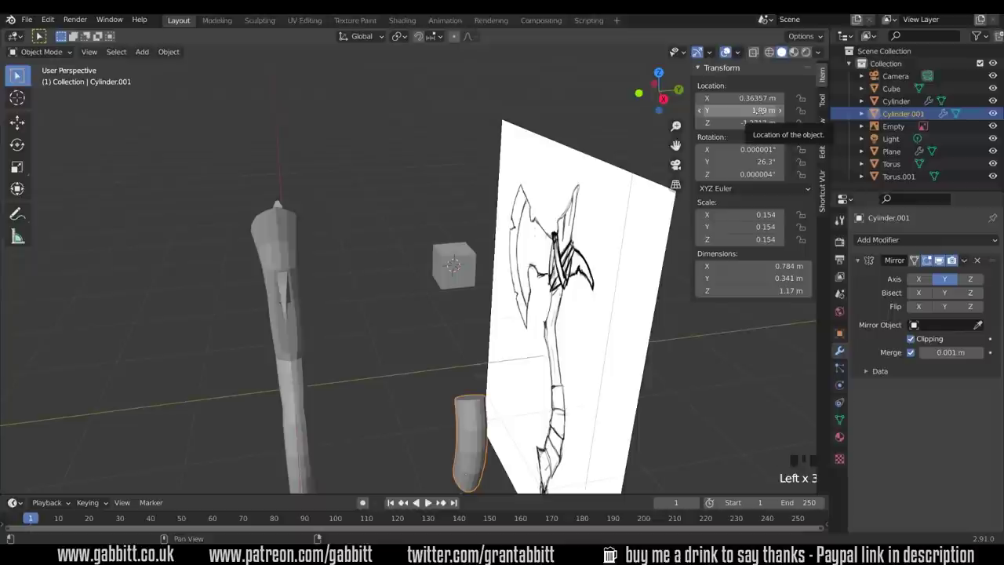
pyautogui.click(757, 111)
pyautogui.write('0')
pyautogui.press('Return')
# Set the new cube's Y location to 0 m.
pyautogui.click(466, 260)
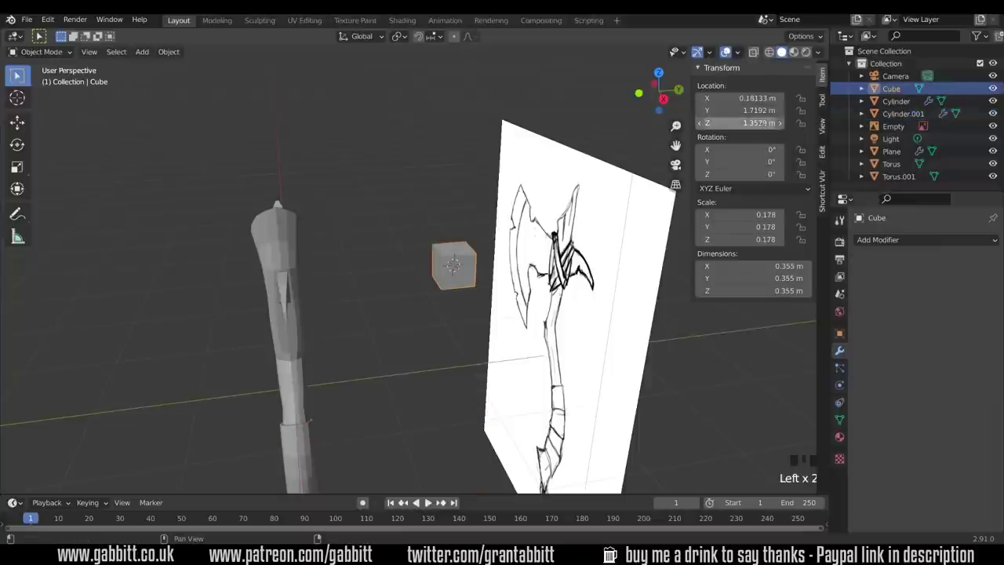
pyautogui.click(745, 110)
pyautogui.click(753, 110)
pyautogui.hotkey('ctrl', 'v')
pyautogui.press('Return')
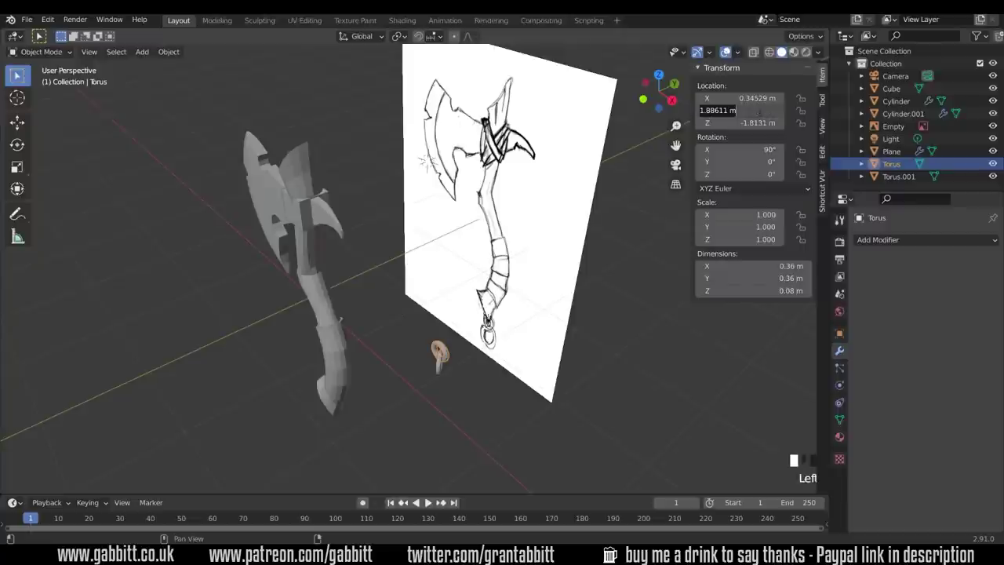
# Set the Y location of both rings at the handle's end to 0 m.
pyautogui.write('0')
pyautogui.press('Return')
pyautogui.click(441, 363)
pyautogui.click(749, 112)
pyautogui.write('0')
pyautogui.press('Return')
# Inspect from above how the blade, handle, grip and rings line up along the X axis.
pyautogui.press('KP_7')
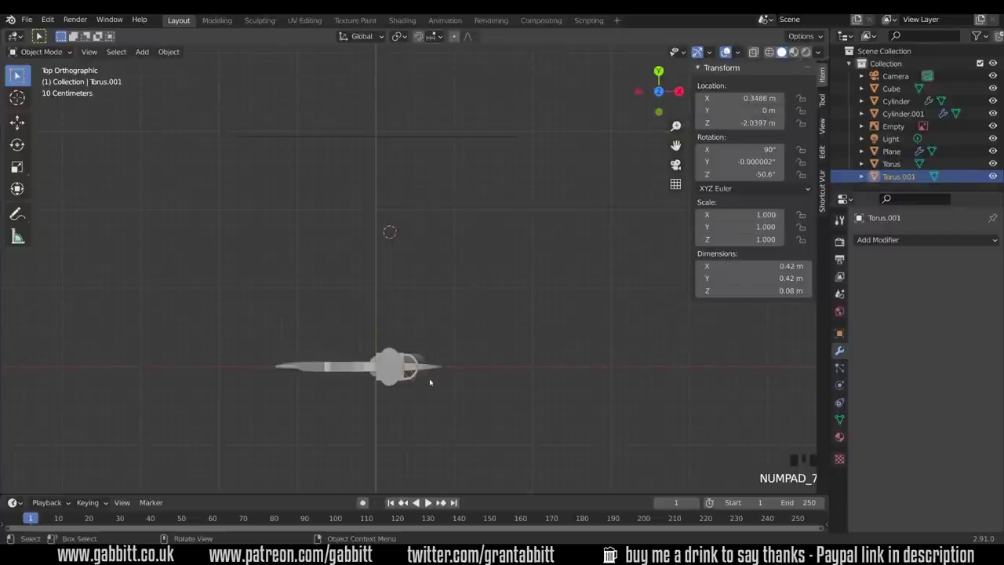
pyautogui.click(379, 374)
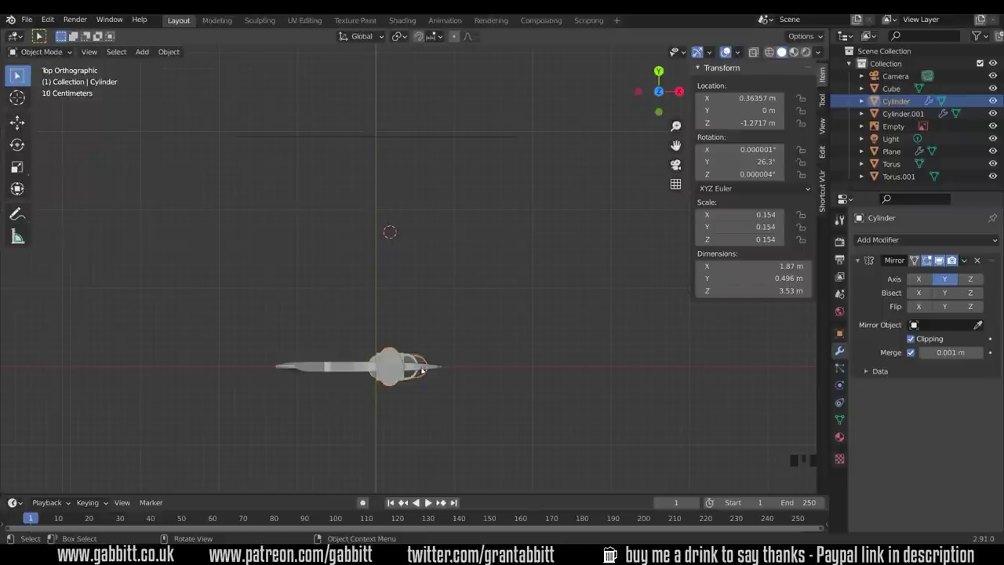
pyautogui.click(420, 372)
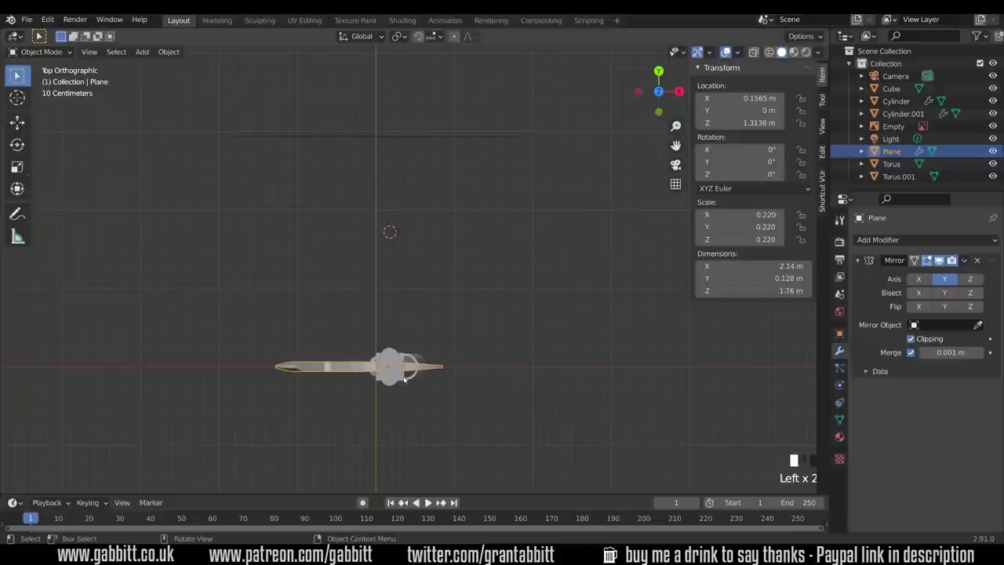
pyautogui.click(408, 378)
pyautogui.click(411, 380)
pyautogui.click(420, 380)
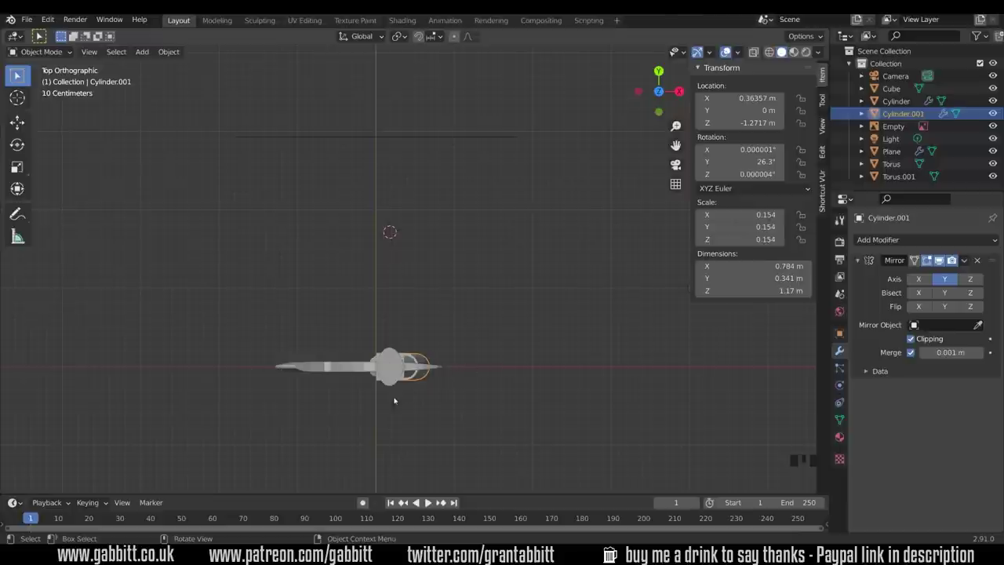
pyautogui.moveTo(420, 376); pyautogui.dragTo(365, 286, button='middle')
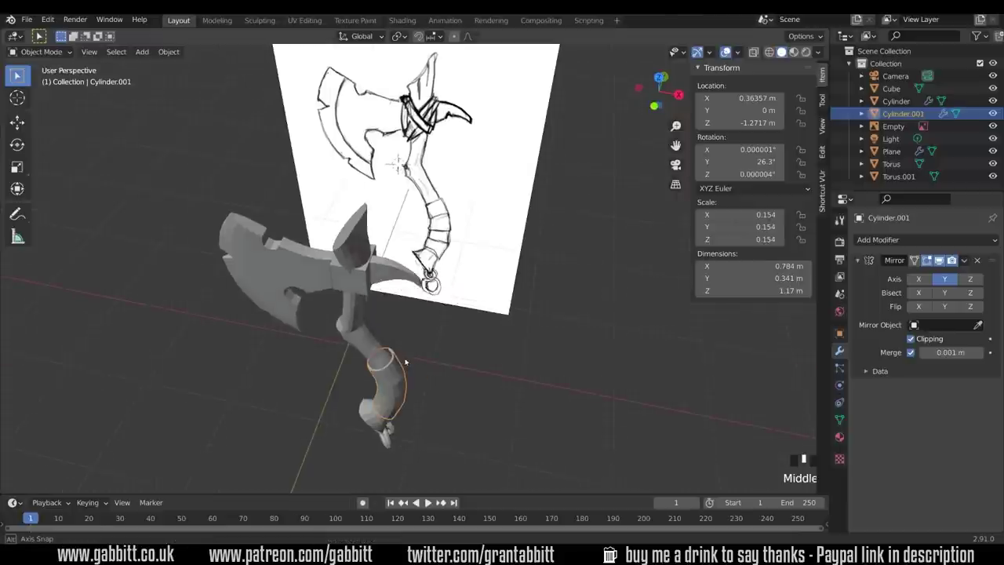
# Apply the scale of the cube at the axe head.
pyautogui.click(365, 286)
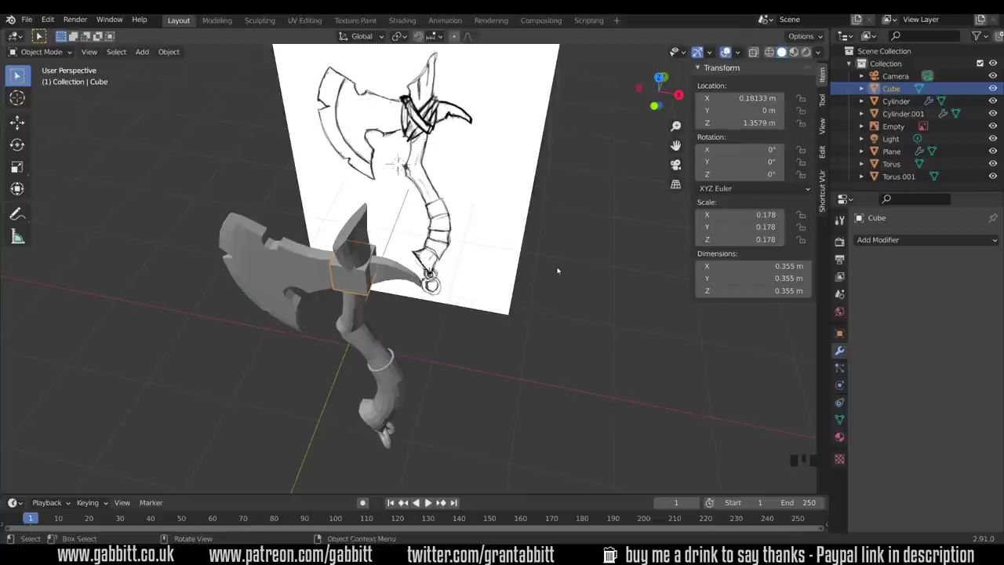
pyautogui.hotkey('ctrl', 'a')
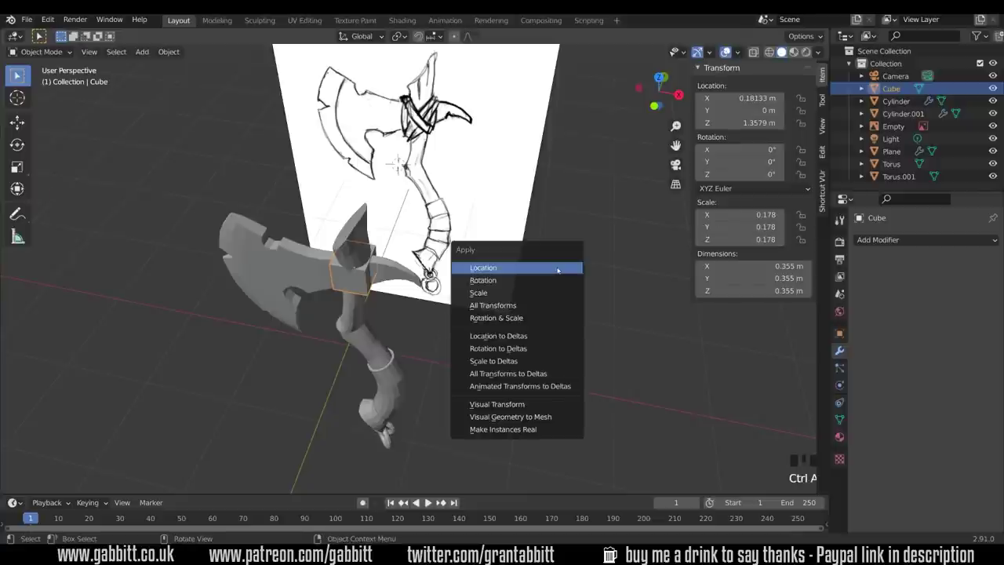
pyautogui.click(494, 293)
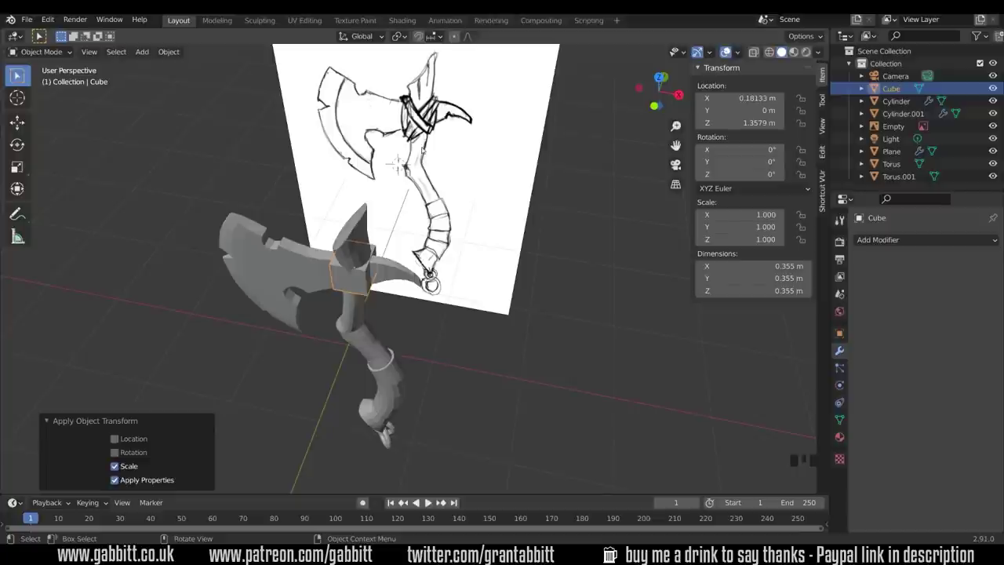
# Open the Sculpting workspace for the cube and show the sculpt brushes with their names.
pyautogui.click(260, 20)
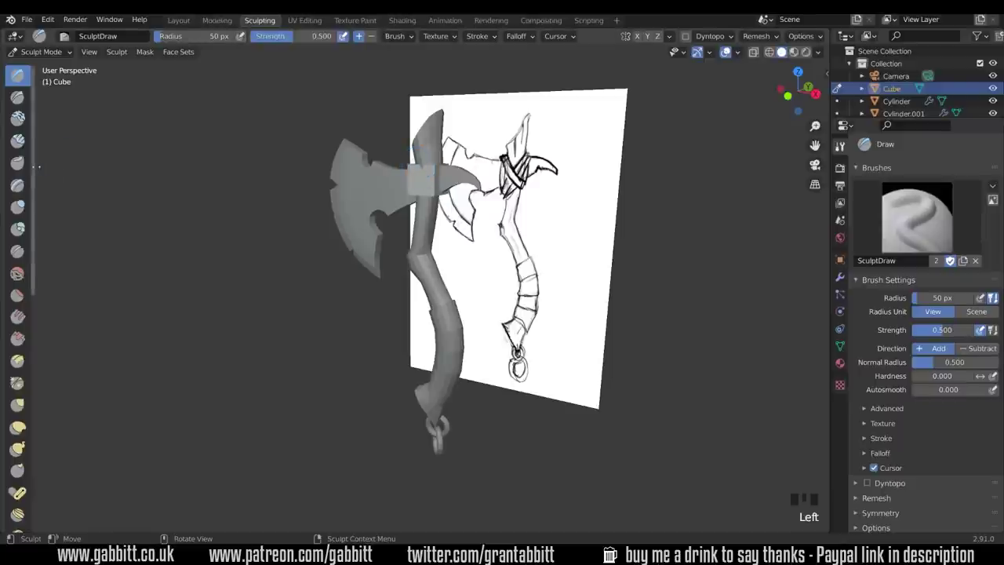
pyautogui.moveTo(36, 167); pyautogui.dragTo(128, 160)
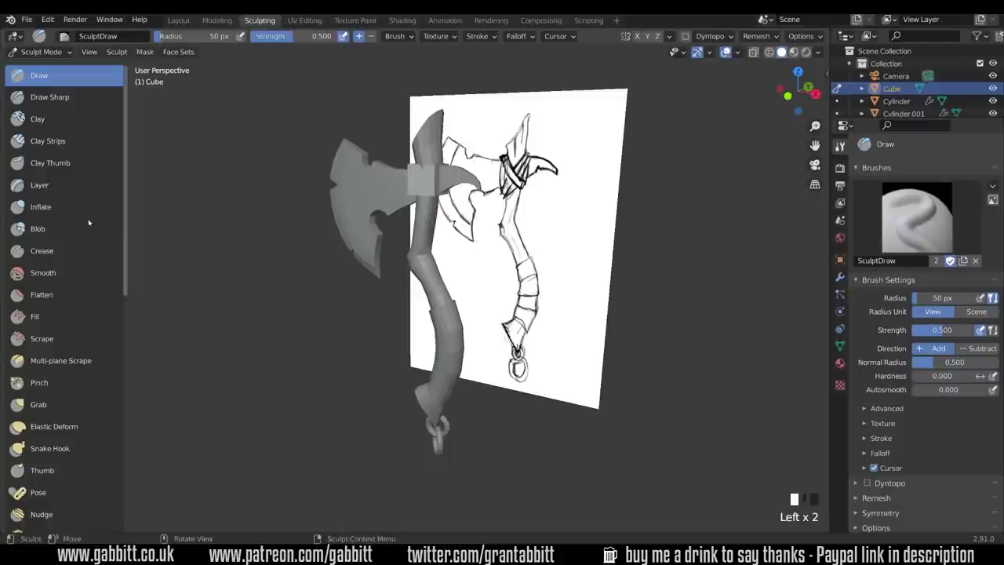
pyautogui.scroll(-7, 79, 235)
pyautogui.scroll(7, 80, 242)
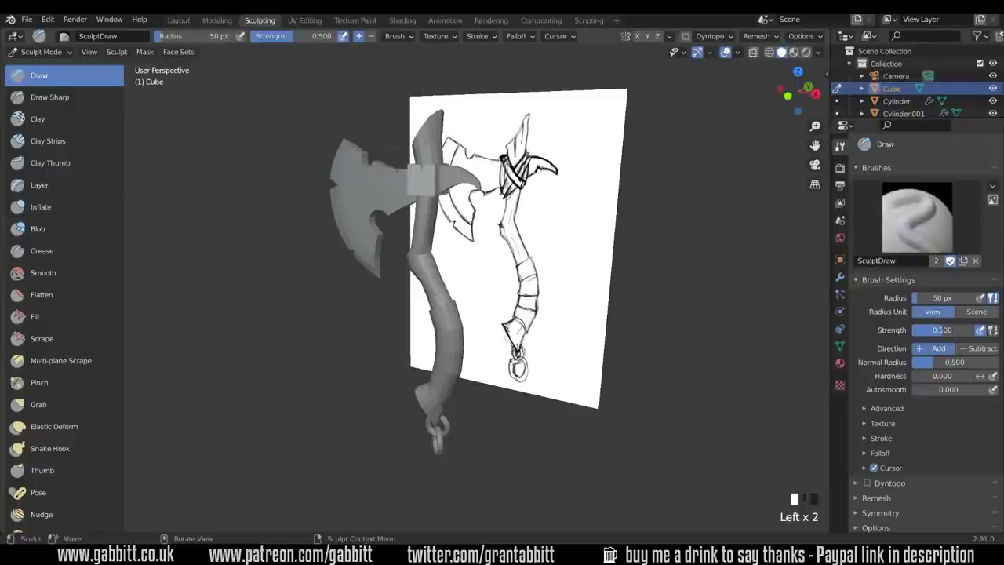
# Set the sculpting symmetry to mirror across the Y axis only.
pyautogui.click(636, 39)
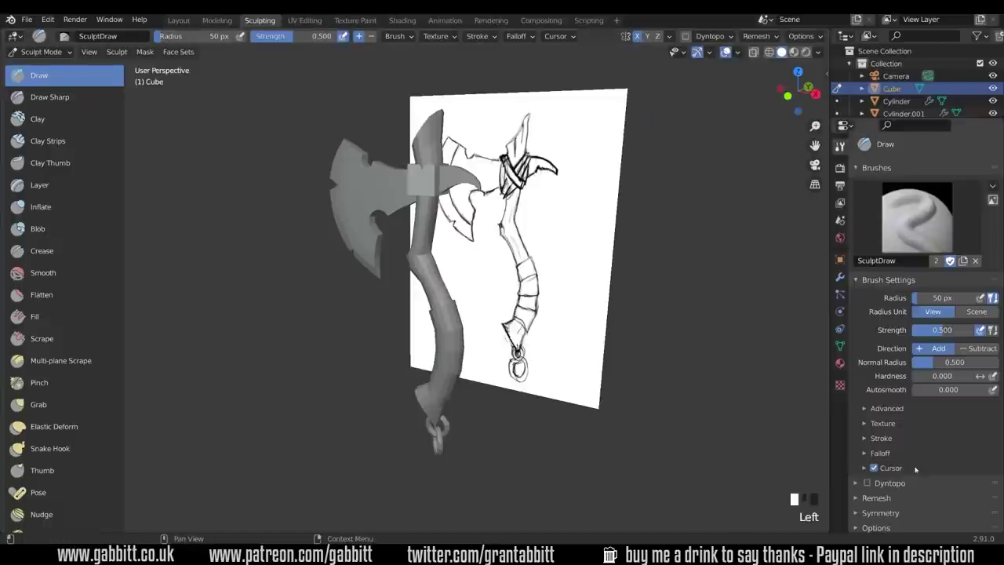
pyautogui.click(860, 513)
pyautogui.click(860, 513)
pyautogui.click(647, 37)
pyautogui.click(637, 37)
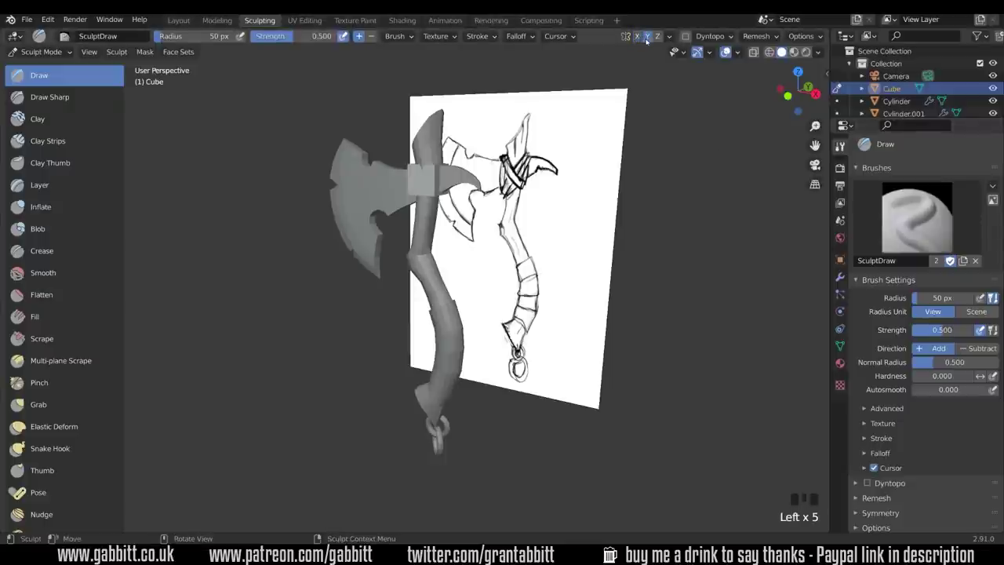
# Remesh the cube with a voxel size of 0.03, try a Draw stroke on its upper corner and undo that stroke.
pyautogui.scroll(4, 553, 215)
pyautogui.moveTo(552, 215); pyautogui.dragTo(525, 228, button='middle')
pyautogui.moveTo(436, 243)
pyautogui.mouseDown()
pyautogui.moveTo(437, 227)
pyautogui.moveTo(436, 240)
pyautogui.mouseUp()
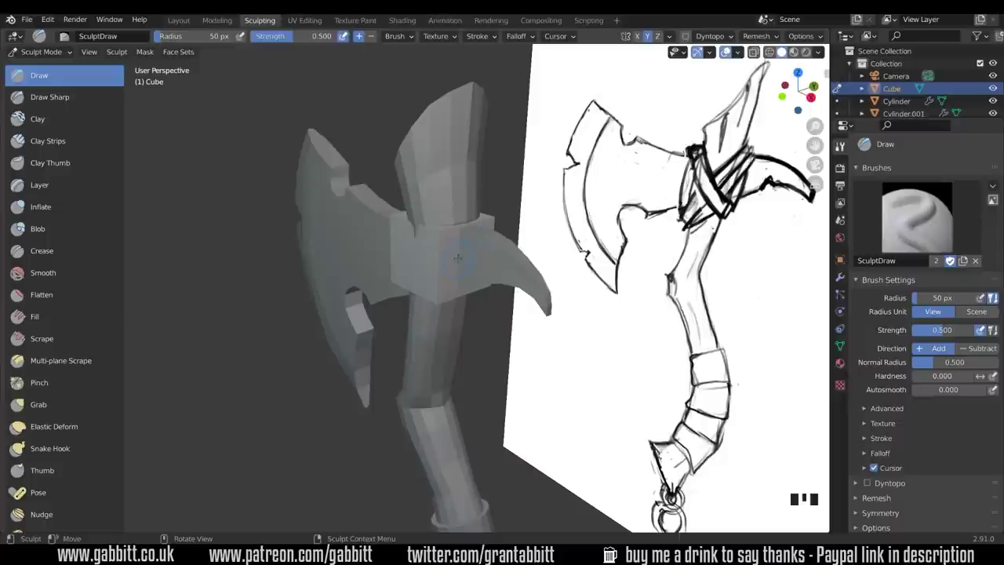
pyautogui.click(775, 37)
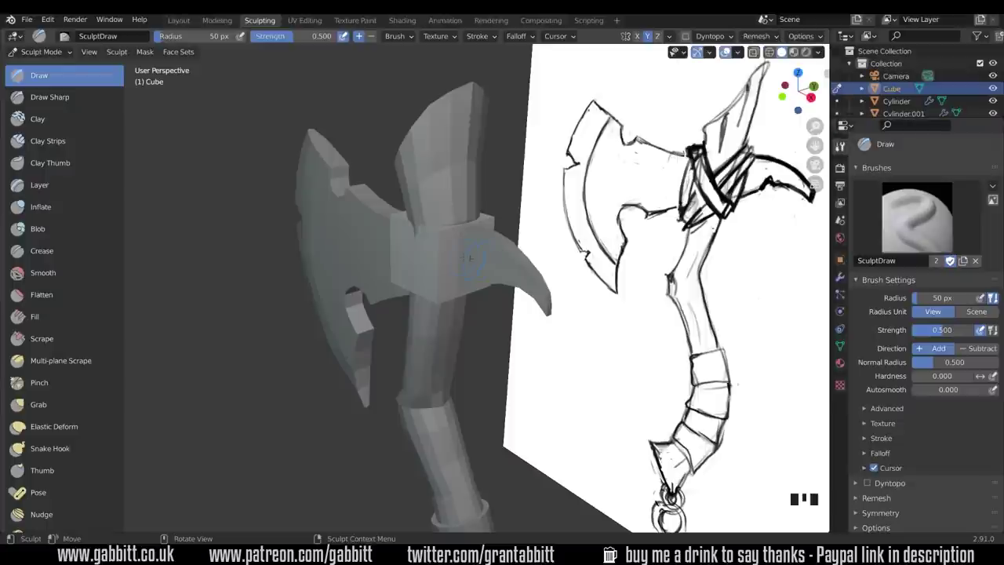
pyautogui.hotkey('shift', 'r')
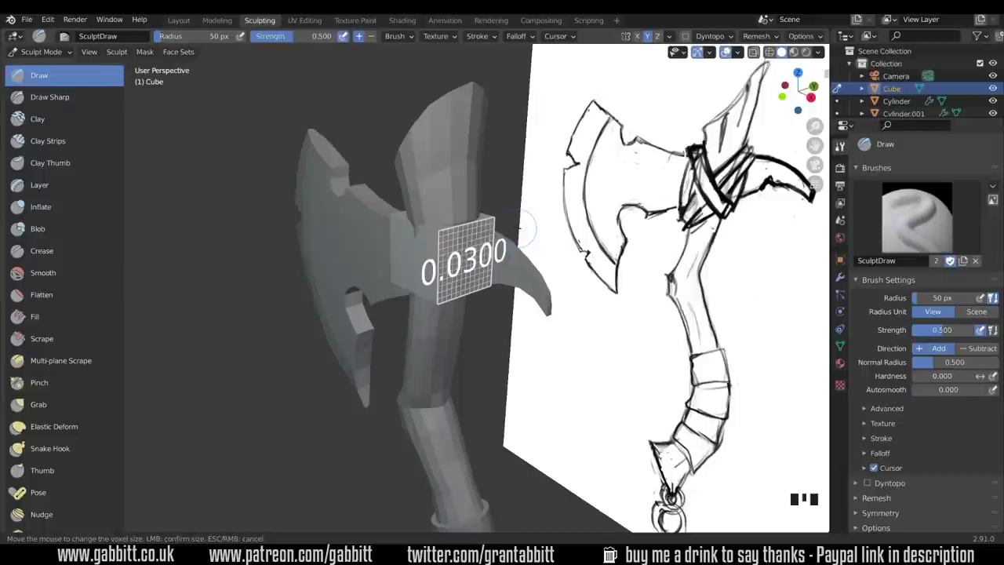
pyautogui.click(518, 229)
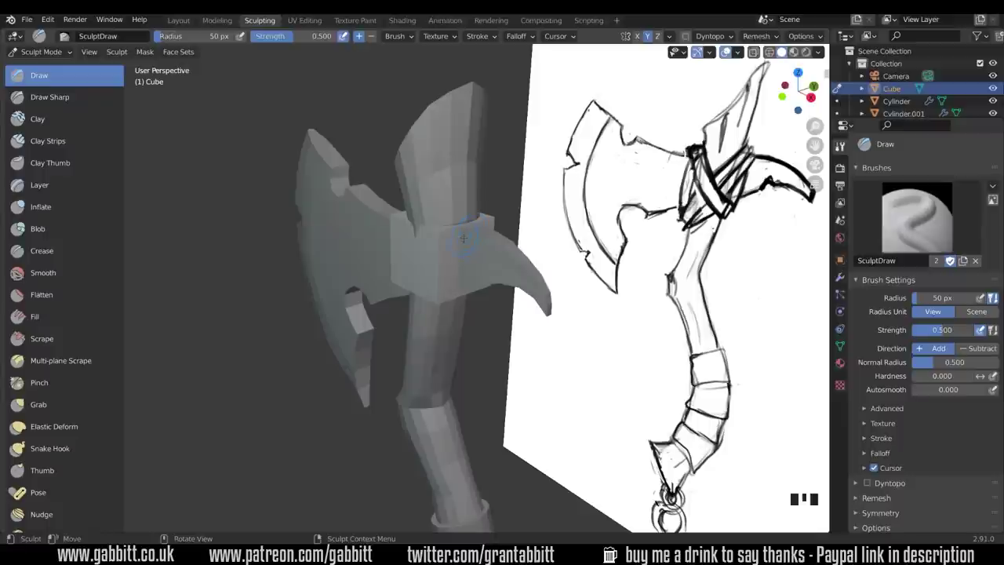
pyautogui.moveTo(440, 231)
pyautogui.mouseDown()
pyautogui.moveTo(444, 240)
pyautogui.moveTo(490, 223)
pyautogui.moveTo(445, 235)
pyautogui.mouseUp()
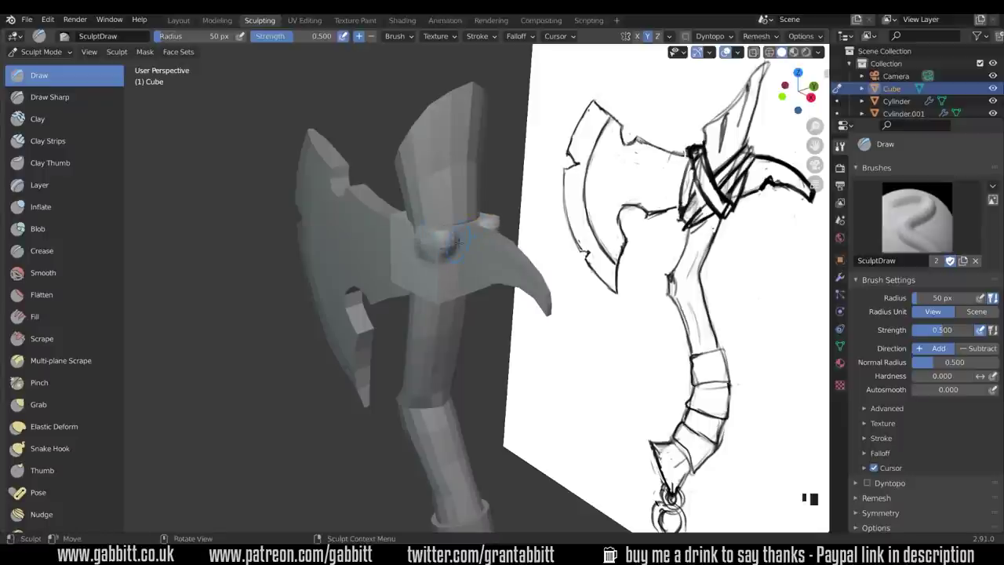
pyautogui.hotkey('ctrl', 'z')
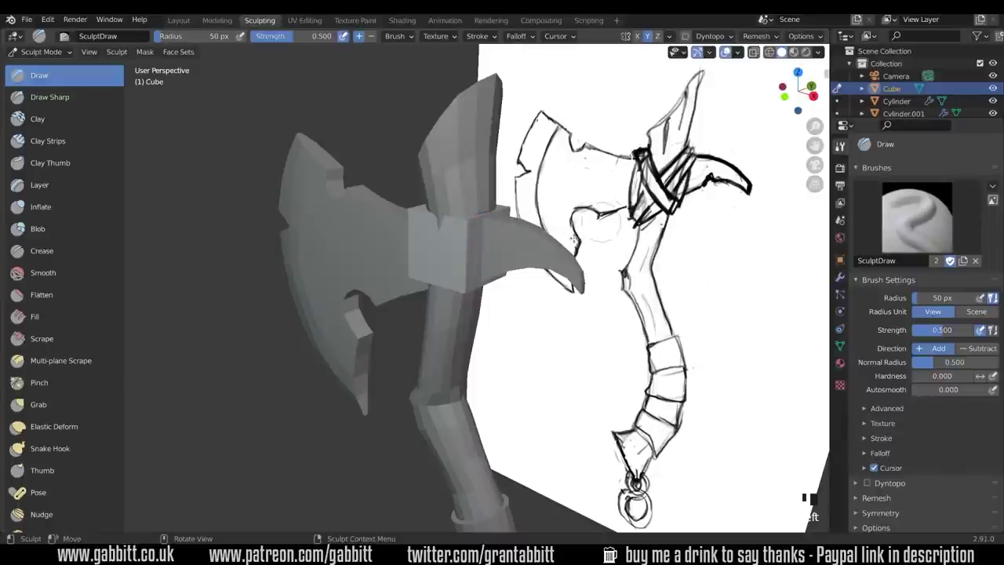
# Choose the Grab brush, set its radius to 98 px and pull down the cube's lower corner nearest the blade.
pyautogui.click(47, 404)
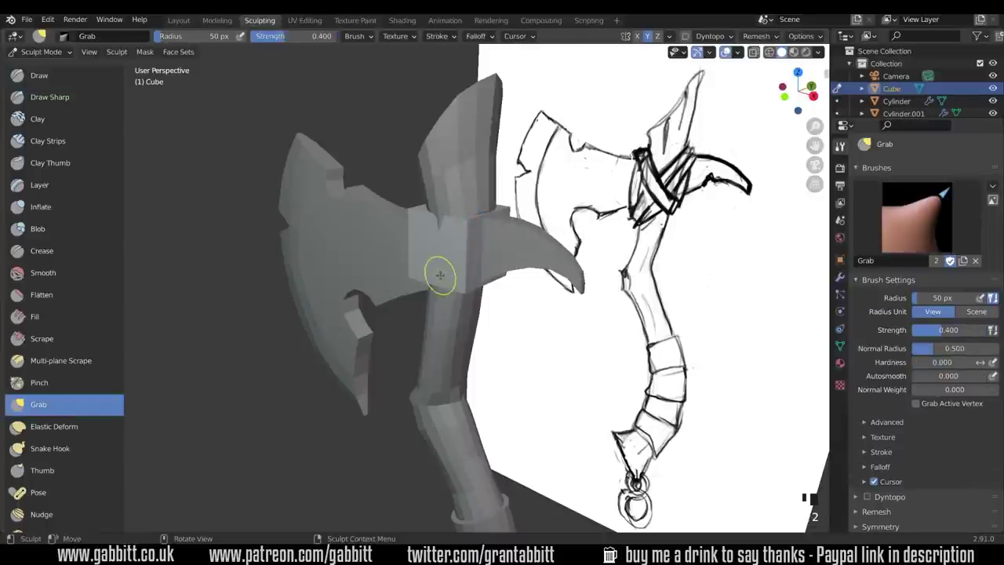
pyautogui.moveTo(440, 277); pyautogui.dragTo(544, 267, button='middle')
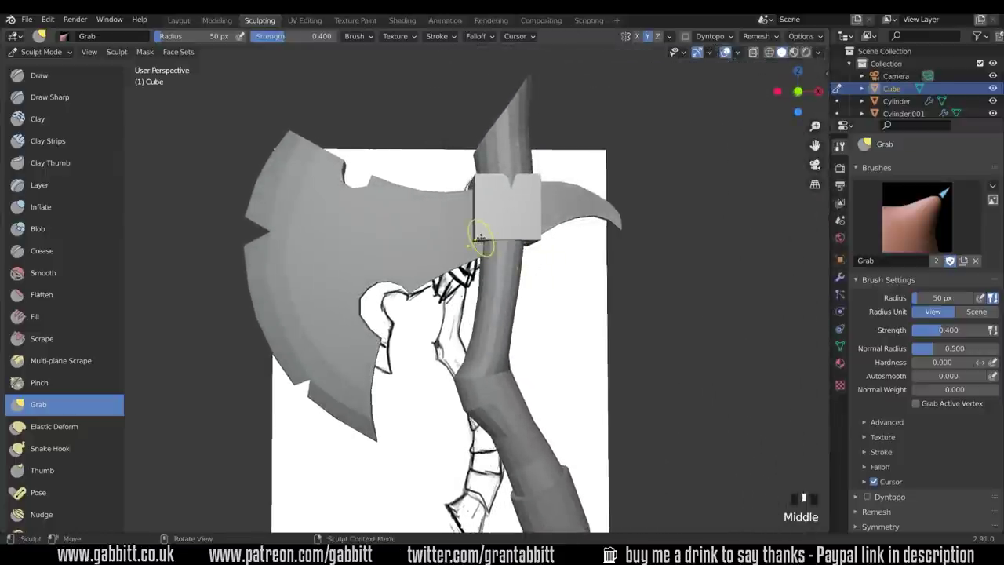
pyautogui.press('f')
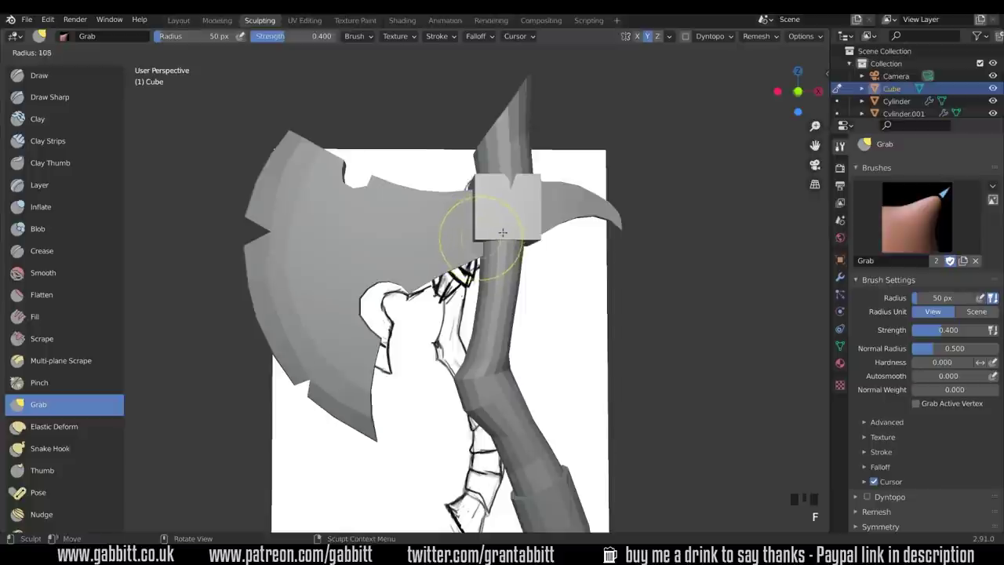
pyautogui.click(502, 232)
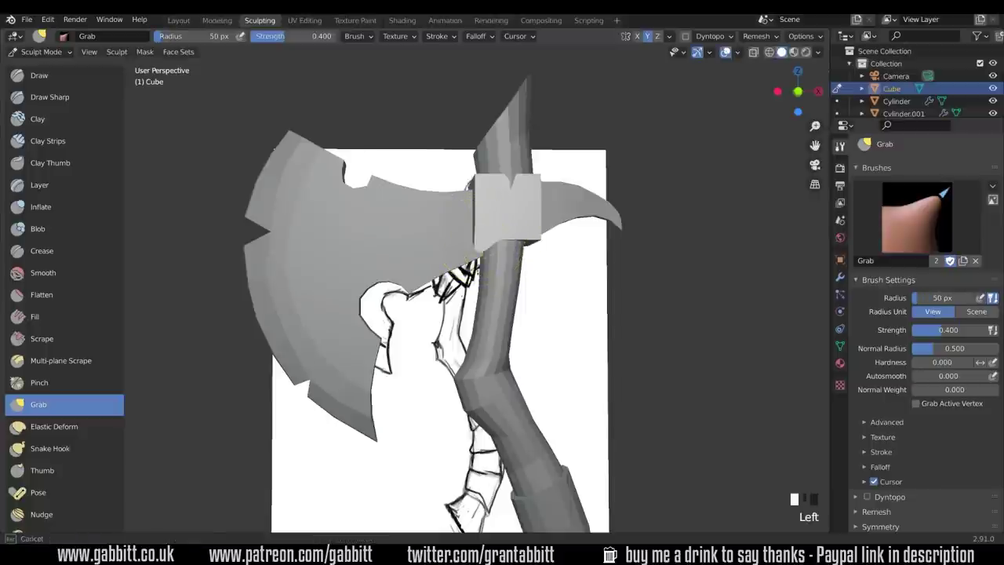
pyautogui.moveTo(488, 255); pyautogui.dragTo(520, 256, button='middle')
pyautogui.press('f')
pyautogui.click(533, 257)
# Pull the cube's lower blade-side corner further down along the handle with short Grab strokes.
pyautogui.moveTo(511, 257); pyautogui.dragTo(505, 256)
pyautogui.moveTo(497, 253); pyautogui.dragTo(500, 257)
pyautogui.moveTo(494, 255)
pyautogui.mouseDown()
pyautogui.moveTo(497, 265)
pyautogui.moveTo(498, 250)
pyautogui.mouseUp()
pyautogui.moveTo(494, 251); pyautogui.dragTo(484, 266)
pyautogui.moveTo(484, 265); pyautogui.dragTo(482, 270)
pyautogui.moveTo(481, 269); pyautogui.dragTo(478, 275)
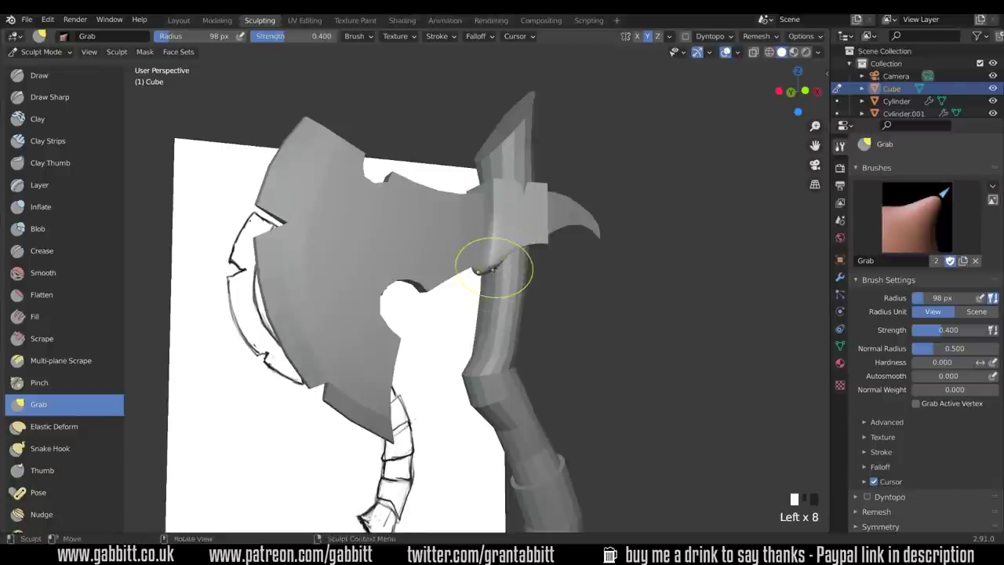
# Smooth the cube's front face and nudge its lower edge downward around the handle.
pyautogui.keyDown('shift'); pyautogui.click(510, 226); pyautogui.keyUp('shift')
pyautogui.keyDown('shift'); pyautogui.click(515, 242); pyautogui.keyUp('shift')
pyautogui.moveTo(515, 242); pyautogui.dragTo(503, 259, button='middle')
pyautogui.moveTo(503, 256); pyautogui.dragTo(502, 262)
pyautogui.moveTo(499, 257); pyautogui.dragTo(498, 263)
pyautogui.moveTo(505, 253); pyautogui.dragTo(502, 261)
# Grab the rest of the cube's bottom edge downward, working around the handle to the spike side.
pyautogui.moveTo(502, 261); pyautogui.dragTo(455, 264, button='middle')
pyautogui.moveTo(458, 262); pyautogui.dragTo(459, 268)
pyautogui.moveTo(463, 262); pyautogui.dragTo(465, 267)
pyautogui.moveTo(469, 261); pyautogui.dragTo(479, 265)
pyautogui.moveTo(485, 260); pyautogui.dragTo(487, 265)
pyautogui.moveTo(491, 259); pyautogui.dragTo(497, 265)
pyautogui.moveTo(502, 262); pyautogui.dragTo(497, 267, button='middle')
pyautogui.moveTo(506, 260); pyautogui.dragTo(497, 260)
pyautogui.moveTo(490, 249); pyautogui.dragTo(474, 259, button='middle')
pyautogui.moveTo(492, 264); pyautogui.dragTo(493, 267)
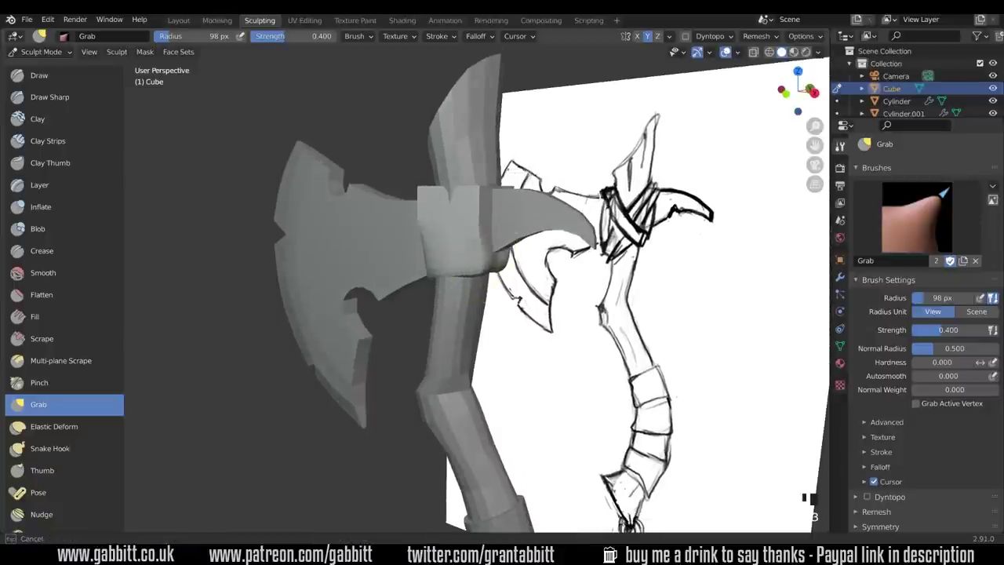
# Pull the cube's upper spike-side corner outward, shape its top edge around the upper handle and smooth the rim.
pyautogui.moveTo(483, 257)
pyautogui.mouseDown(button='middle')
pyautogui.moveTo(469, 259)
pyautogui.moveTo(504, 245)
pyautogui.mouseUp(button='middle')
pyautogui.moveTo(507, 207); pyautogui.dragTo(521, 191)
pyautogui.moveTo(520, 196); pyautogui.dragTo(460, 236, button='middle')
pyautogui.moveTo(382, 264)
pyautogui.mouseDown(button='middle')
pyautogui.moveTo(448, 298)
pyautogui.moveTo(481, 287)
pyautogui.moveTo(452, 321)
pyautogui.mouseUp(button='middle')
pyautogui.click(444, 290)
pyautogui.click(460, 298)
pyautogui.click(459, 298)
pyautogui.click(464, 296)
pyautogui.keyDown('shift'); pyautogui.click(493, 291); pyautogui.keyUp('shift')
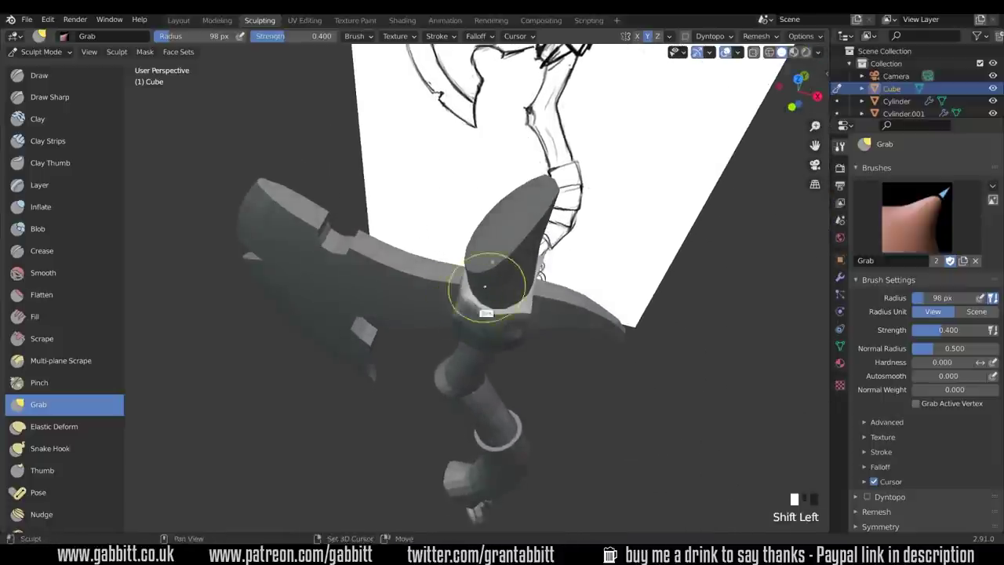
pyautogui.keyDown('shift'); pyautogui.click(497, 291); pyautogui.keyUp('shift')
# Smooth the top rim of the binding and adjust its upper sides with short Grab strokes.
pyautogui.moveTo(497, 291); pyautogui.dragTo(589, 276, button='middle')
pyautogui.keyDown('shift'); pyautogui.click(491, 280); pyautogui.keyUp('shift')
pyautogui.keyDown('shift'); pyautogui.click(537, 284); pyautogui.keyUp('shift')
pyautogui.moveTo(508, 245); pyautogui.dragTo(584, 195, button='middle')
pyautogui.click(481, 217)
pyautogui.click(487, 220)
pyautogui.click(492, 222)
pyautogui.click(497, 224)
pyautogui.click(529, 198)
# Pull the binding's lower sides into a rounder shape around the handle with the Grab brush.
pyautogui.moveTo(520, 193)
pyautogui.mouseDown(button='middle')
pyautogui.moveTo(528, 292)
pyautogui.moveTo(506, 251)
pyautogui.moveTo(520, 206)
pyautogui.moveTo(537, 224)
pyautogui.moveTo(471, 282)
pyautogui.moveTo(410, 291)
pyautogui.moveTo(526, 224)
pyautogui.mouseUp(button='middle')
pyautogui.click(536, 277)
pyautogui.click(515, 246)
pyautogui.click(497, 276)
pyautogui.click(497, 274)
pyautogui.click(498, 272)
pyautogui.click(498, 270)
# Reshape the binding's upper corner above the spike with the Grab brush and smooth the surface beside it.
pyautogui.click(522, 202)
pyautogui.click(521, 204)
pyautogui.moveTo(523, 205)
pyautogui.mouseDown()
pyautogui.moveTo(530, 198)
pyautogui.moveTo(527, 222)
pyautogui.mouseUp()
pyautogui.click(524, 212)
pyautogui.keyDown('shift'); pyautogui.click(533, 224); pyautogui.keyUp('shift')
pyautogui.keyDown('shift'); pyautogui.click(511, 233); pyautogui.keyUp('shift')
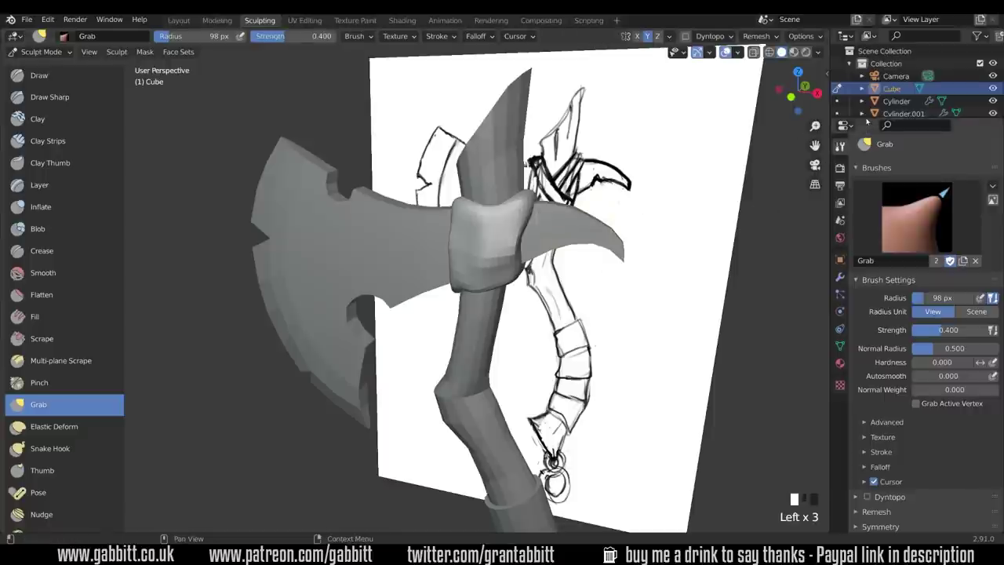
# Enlarge the outliner area, turn it into an Image Editor and show axe reference 4.png framed on the binding.
pyautogui.moveTo(865, 116); pyautogui.dragTo(863, 185)
pyautogui.moveTo(830, 121); pyautogui.dragTo(761, 131)
pyautogui.click(778, 36)
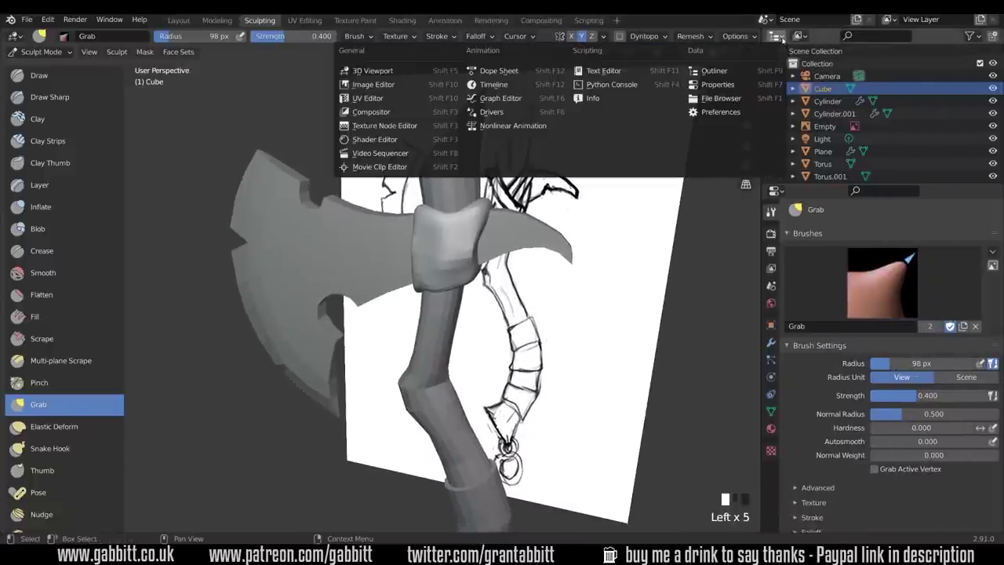
pyautogui.click(373, 84)
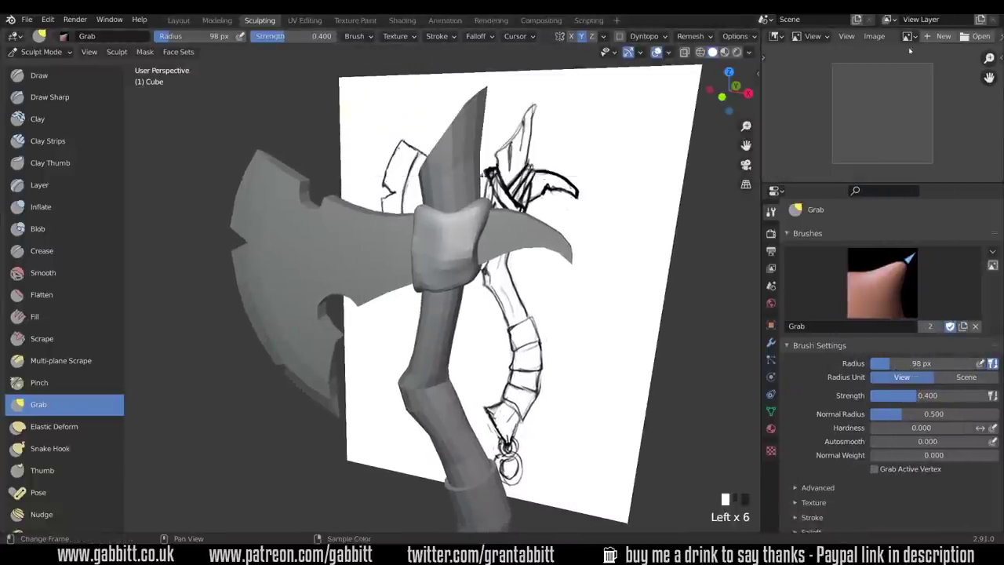
pyautogui.click(907, 36)
pyautogui.click(830, 56)
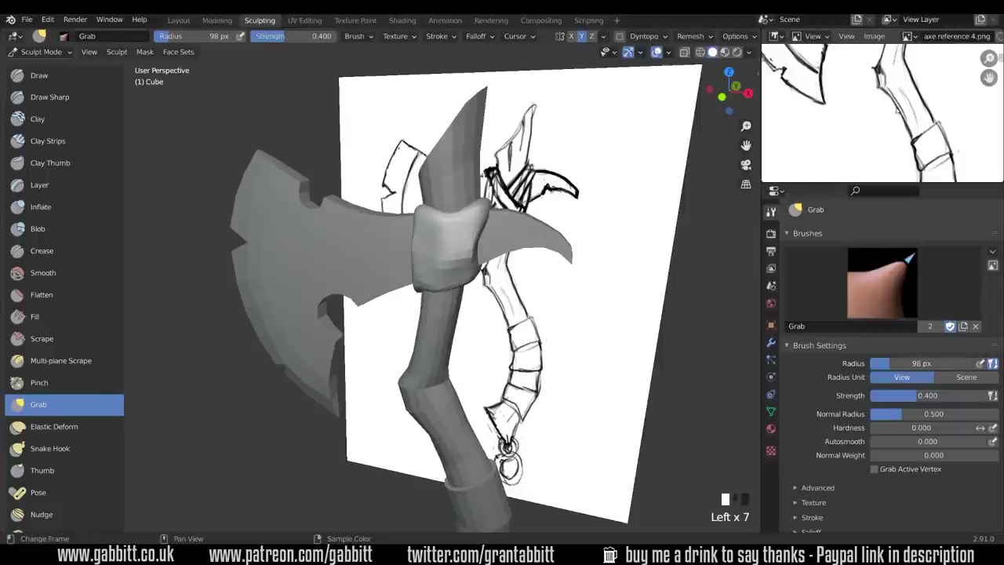
pyautogui.moveTo(897, 106); pyautogui.dragTo(888, 235, button='middle')
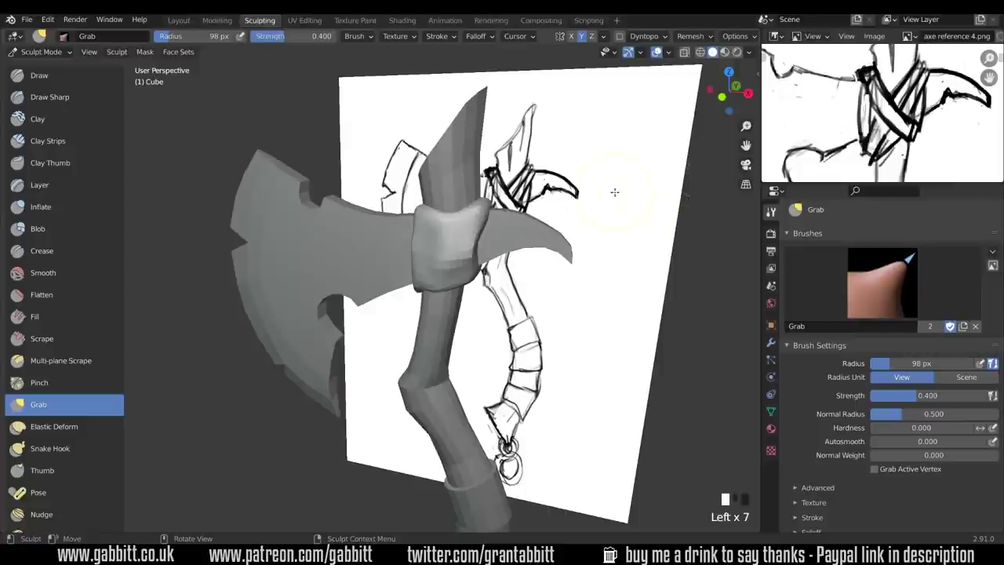
# Hide the reference image Empty in the Layout workspace, reselect the binding cube and return to the Sculpting workspace.
pyautogui.click(179, 21)
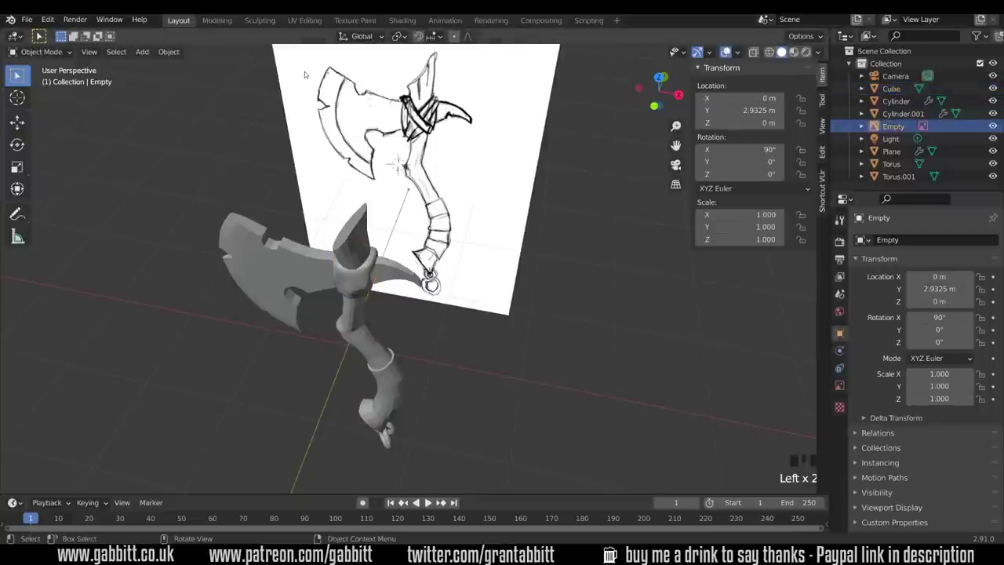
pyautogui.press('h')
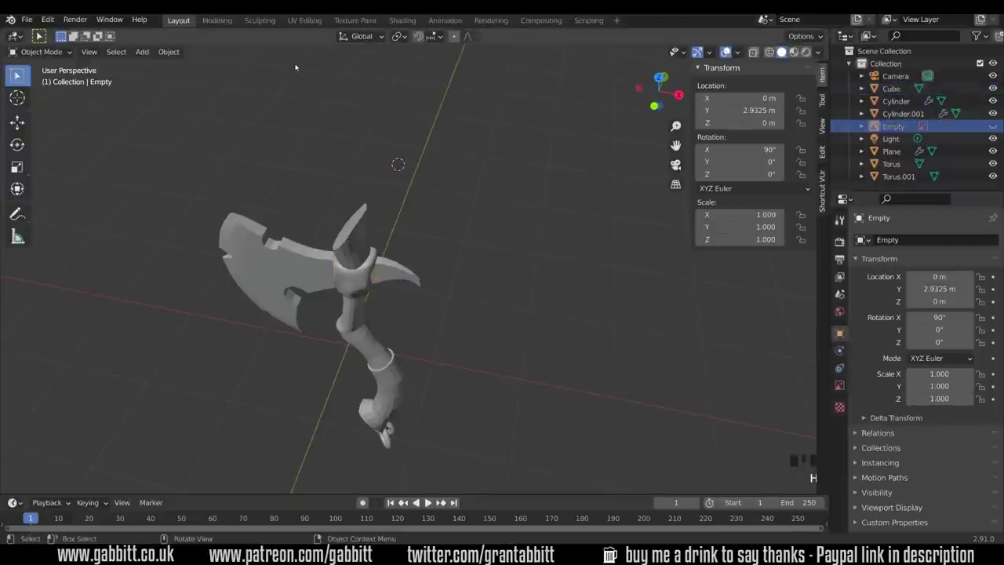
pyautogui.click(357, 278)
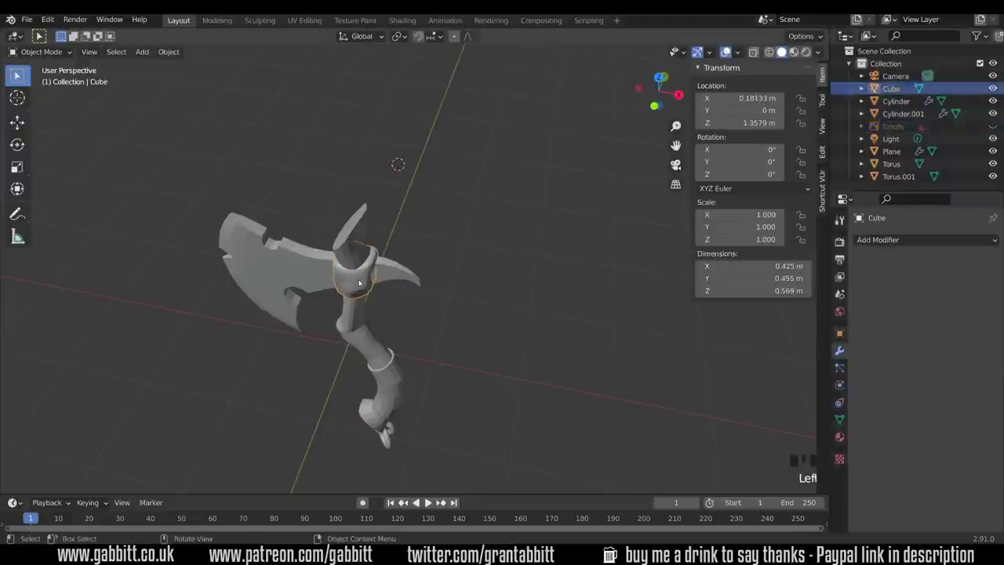
pyautogui.click(260, 20)
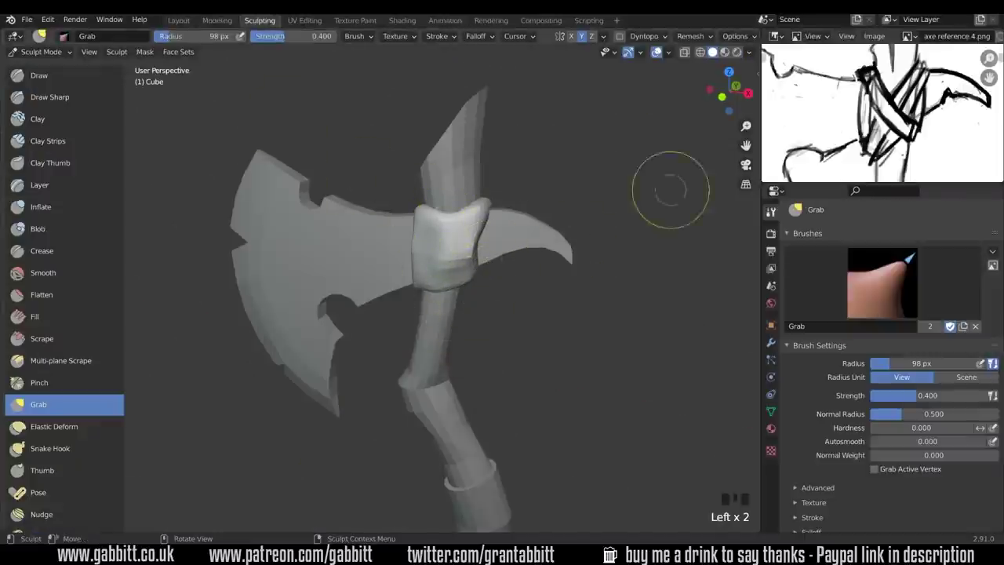
# Sculpt a diagonal strap down across the front of the binding with the Clay Strips brush at 52 px radius.
pyautogui.keyDown('ctrl'); pyautogui.moveTo(494, 303); pyautogui.dragTo(718, 153, button='middle'); pyautogui.keyUp('ctrl')
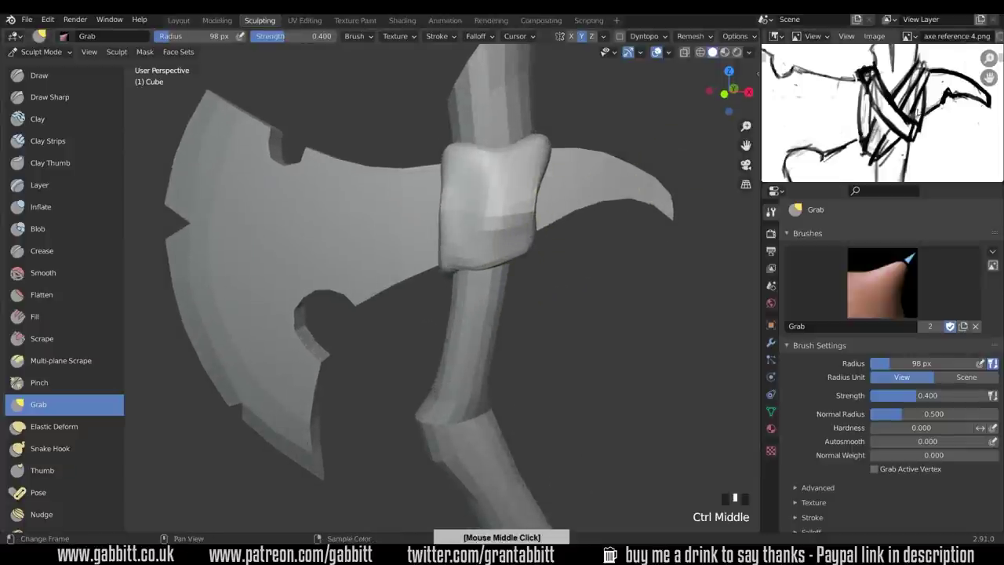
pyautogui.click(66, 143)
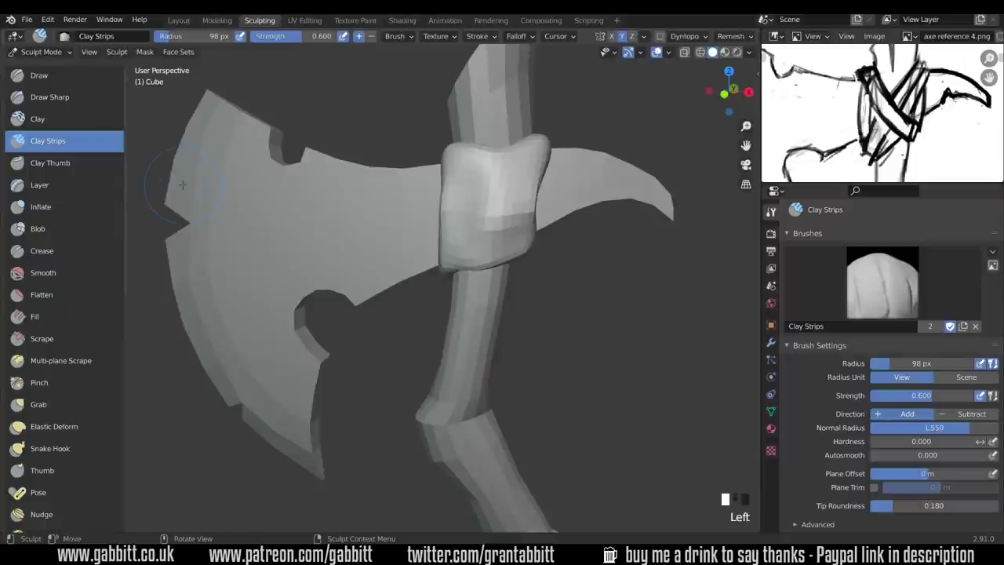
pyautogui.press('f')
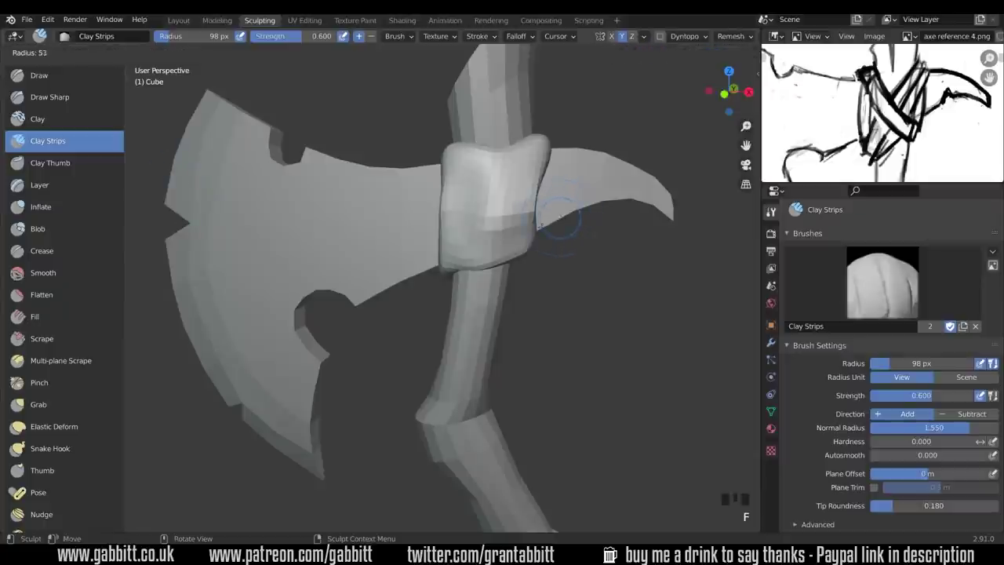
pyautogui.click(538, 225)
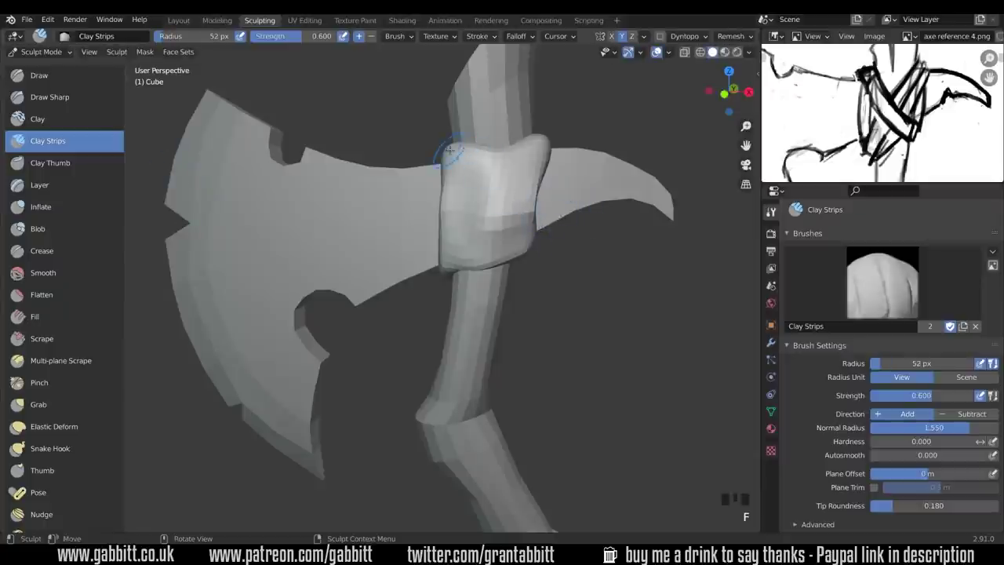
pyautogui.moveTo(463, 157); pyautogui.dragTo(483, 173, button='middle')
pyautogui.moveTo(471, 182); pyautogui.dragTo(530, 272)
pyautogui.moveTo(529, 272); pyautogui.dragTo(541, 278, button='middle')
pyautogui.moveTo(475, 226); pyautogui.dragTo(515, 240)
pyautogui.moveTo(515, 240); pyautogui.dragTo(534, 250, button='middle')
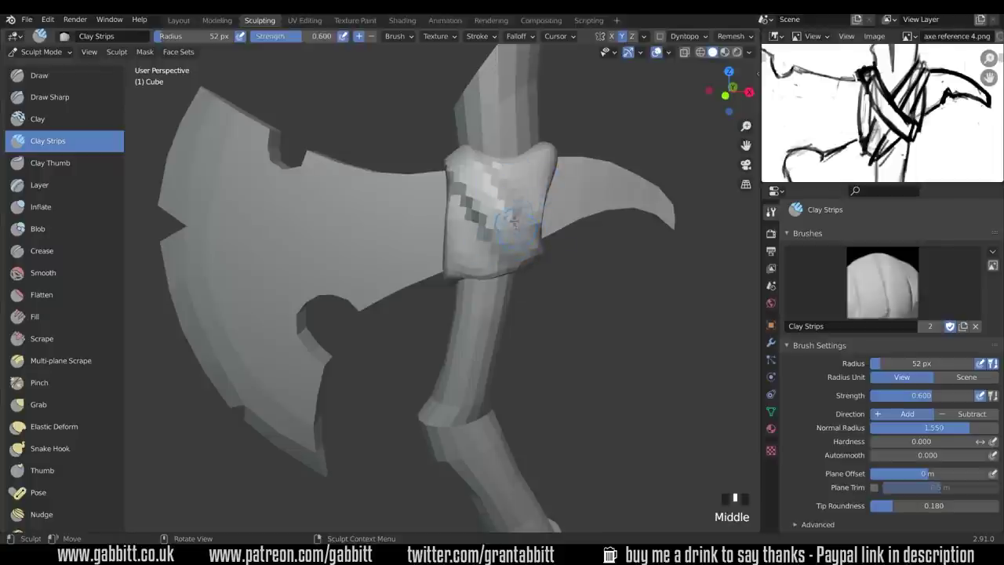
# Remesh the binding with a finer voxel size.
pyautogui.hotkey('shift', 'r')
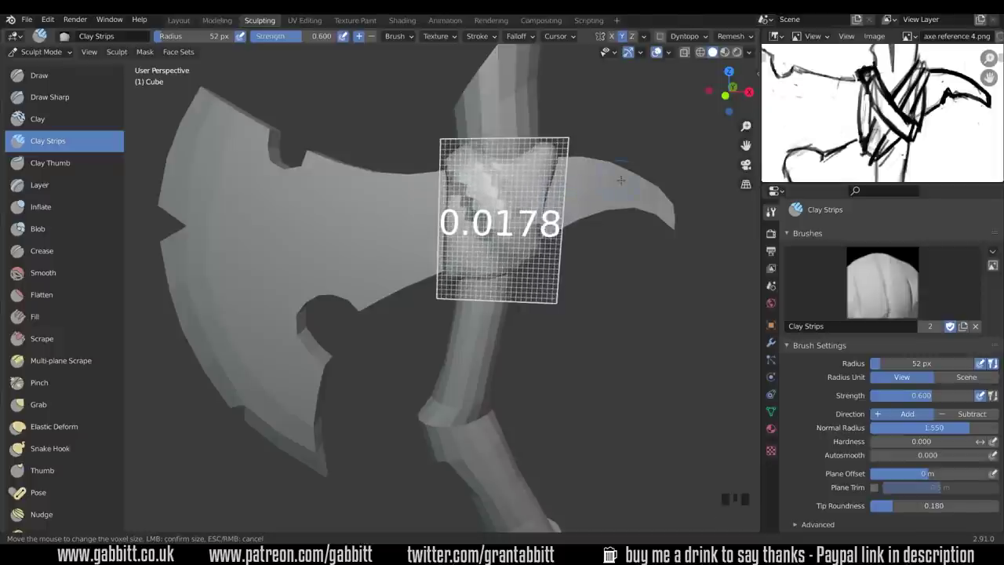
pyautogui.click(593, 210)
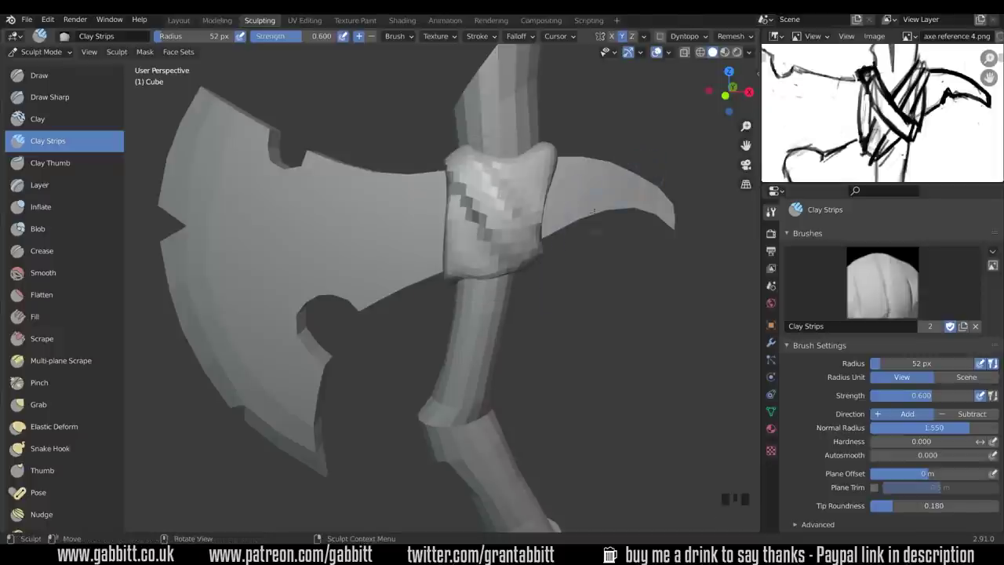
pyautogui.moveTo(592, 210)
pyautogui.mouseDown(button='middle')
pyautogui.moveTo(565, 269)
pyautogui.moveTo(499, 234)
pyautogui.mouseUp(button='middle')
pyautogui.hotkey('ctrl', 'r')
# Build up strap layers running diagonally down around the binding with repeated Clay Strips strokes.
pyautogui.moveTo(502, 229); pyautogui.dragTo(488, 249)
pyautogui.moveTo(488, 249); pyautogui.dragTo(485, 284, button='middle')
pyautogui.moveTo(504, 249); pyautogui.dragTo(477, 275)
pyautogui.moveTo(502, 255); pyautogui.dragTo(475, 281)
pyautogui.moveTo(478, 274); pyautogui.dragTo(477, 308, button='middle')
pyautogui.moveTo(507, 291); pyautogui.dragTo(470, 326)
# Smooth the end of the strap and add a second strap crossing it diagonally on the front of the binding.
pyautogui.moveTo(470, 323); pyautogui.dragTo(450, 286, button='middle')
pyautogui.keyDown('shift'); pyautogui.moveTo(449, 286); pyautogui.dragTo(451, 275); pyautogui.keyUp('shift')
pyautogui.moveTo(478, 243)
pyautogui.mouseDown()
pyautogui.moveTo(459, 271)
pyautogui.moveTo(452, 233)
pyautogui.moveTo(455, 271)
pyautogui.mouseUp()
pyautogui.moveTo(471, 259); pyautogui.dragTo(513, 227, button='middle')
pyautogui.moveTo(531, 198)
pyautogui.mouseDown()
pyautogui.moveTo(494, 244)
pyautogui.moveTo(502, 250)
pyautogui.mouseUp()
pyautogui.moveTo(521, 227); pyautogui.dragTo(567, 206, button='middle')
pyautogui.moveTo(463, 271); pyautogui.dragTo(461, 256)
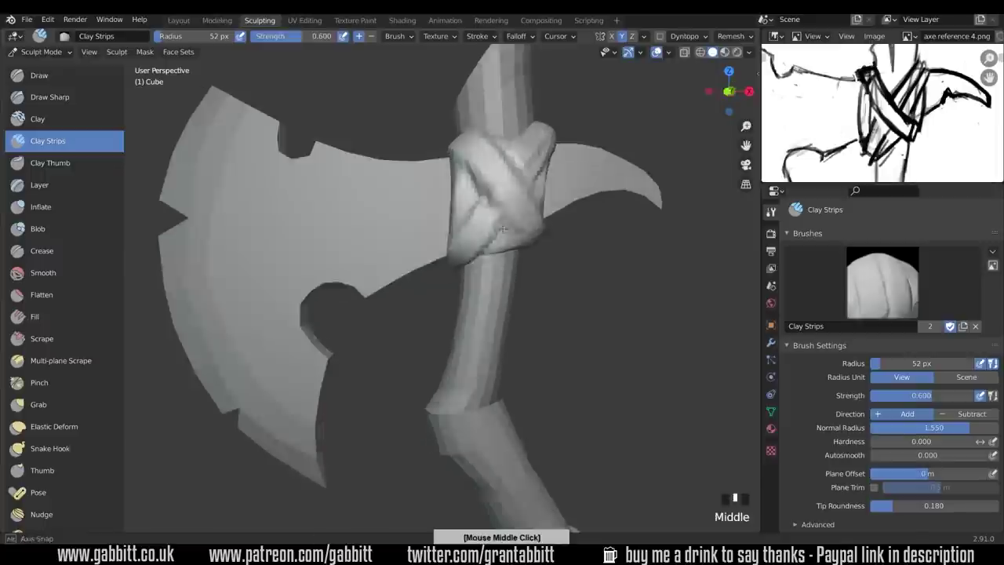
# Thicken the crossing strap toward its lower end and add a strip up the binding beside the spike.
pyautogui.moveTo(504, 224); pyautogui.dragTo(500, 224, button='middle')
pyautogui.moveTo(499, 225); pyautogui.dragTo(473, 245)
pyautogui.moveTo(486, 239)
pyautogui.mouseDown(button='middle')
pyautogui.moveTo(469, 245)
pyautogui.moveTo(477, 282)
pyautogui.mouseUp(button='middle')
pyautogui.keyDown('ctrl'); pyautogui.moveTo(570, 253); pyautogui.dragTo(571, 196, button='middle'); pyautogui.keyUp('ctrl')
pyautogui.moveTo(592, 202); pyautogui.dragTo(574, 209, button='middle')
pyautogui.moveTo(555, 245); pyautogui.dragTo(571, 188)
# Carve a recess between the crossed straps on the spike side with inverted Clay Strips strokes.
pyautogui.moveTo(577, 204); pyautogui.dragTo(558, 210, button='middle')
pyautogui.keyDown('ctrl'); pyautogui.moveTo(510, 163); pyautogui.dragTo(499, 215); pyautogui.keyUp('ctrl')
pyautogui.keyDown('ctrl'); pyautogui.moveTo(510, 174); pyautogui.dragTo(499, 223); pyautogui.keyUp('ctrl')
pyautogui.keyDown('ctrl'); pyautogui.moveTo(510, 176); pyautogui.dragTo(506, 192); pyautogui.keyUp('ctrl')
pyautogui.keyDown('ctrl'); pyautogui.click(494, 218); pyautogui.keyUp('ctrl')
pyautogui.keyDown('ctrl'); pyautogui.click(502, 196); pyautogui.keyUp('ctrl')
pyautogui.keyDown('ctrl'); pyautogui.click(489, 220); pyautogui.keyUp('ctrl')
pyautogui.keyDown('ctrl'); pyautogui.click(510, 215); pyautogui.keyUp('ctrl')
pyautogui.keyDown('ctrl'); pyautogui.click(515, 212); pyautogui.keyUp('ctrl')
pyautogui.moveTo(502, 196); pyautogui.dragTo(486, 211)
pyautogui.keyDown('ctrl'); pyautogui.click(509, 193); pyautogui.keyUp('ctrl')
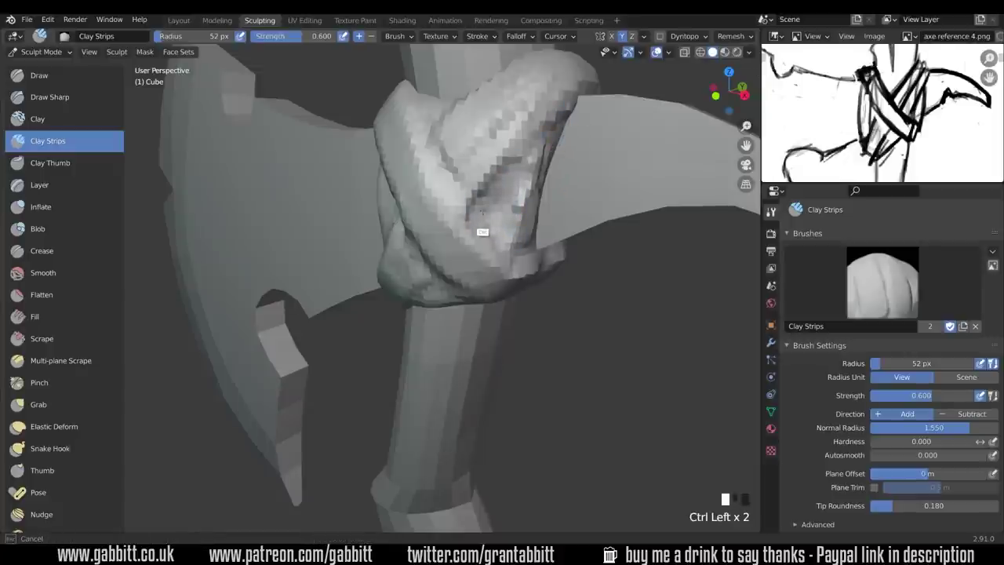
# Deepen the recess beside the spike and add clay to the strap next to it.
pyautogui.moveTo(485, 211)
pyautogui.mouseDown(button='middle')
pyautogui.moveTo(522, 234)
pyautogui.moveTo(520, 202)
pyautogui.mouseUp(button='middle')
pyautogui.keyDown('ctrl'); pyautogui.click(507, 193); pyautogui.keyUp('ctrl')
pyautogui.keyDown('ctrl'); pyautogui.moveTo(509, 195); pyautogui.dragTo(538, 191); pyautogui.keyUp('ctrl')
pyautogui.moveTo(538, 191)
pyautogui.mouseDown(button='middle')
pyautogui.moveTo(494, 225)
pyautogui.moveTo(578, 336)
pyautogui.moveTo(585, 329)
pyautogui.moveTo(570, 309)
pyautogui.moveTo(418, 320)
pyautogui.moveTo(458, 322)
pyautogui.moveTo(449, 271)
pyautogui.mouseUp(button='middle')
pyautogui.click(492, 227)
pyautogui.click(493, 229)
pyautogui.click(494, 235)
# Build up the spike side of the binding with Clay Strips strokes and smooth the added clay.
pyautogui.moveTo(448, 271); pyautogui.dragTo(416, 234, button='middle')
pyautogui.keyDown('ctrl'); pyautogui.moveTo(415, 233); pyautogui.dragTo(407, 153, button='middle'); pyautogui.keyUp('ctrl')
pyautogui.moveTo(403, 67); pyautogui.dragTo(406, 168)
pyautogui.moveTo(391, 119); pyautogui.dragTo(393, 152)
pyautogui.moveTo(415, 149)
pyautogui.mouseDown(button='middle')
pyautogui.moveTo(449, 213)
pyautogui.moveTo(472, 206)
pyautogui.mouseUp(button='middle')
pyautogui.keyDown('shift'); pyautogui.moveTo(455, 192); pyautogui.dragTo(444, 255); pyautogui.keyUp('shift')
pyautogui.moveTo(445, 251)
pyautogui.keyDown('shift'); pyautogui.mouseDown()
pyautogui.moveTo(458, 222)
pyautogui.moveTo(456, 235)
pyautogui.mouseUp(); pyautogui.keyUp('shift')
# Carve the gaps between the straps on the binding's spike side with inverted strokes.
pyautogui.keyDown('ctrl'); pyautogui.moveTo(462, 198); pyautogui.dragTo(455, 223); pyautogui.keyUp('ctrl')
pyautogui.keyDown('ctrl'); pyautogui.moveTo(439, 188); pyautogui.dragTo(420, 227); pyautogui.keyUp('ctrl')
pyautogui.keyDown('ctrl'); pyautogui.moveTo(420, 251); pyautogui.dragTo(432, 298); pyautogui.keyUp('ctrl')
# Add clay strips down the blade side of the binding and smooth them.
pyautogui.moveTo(432, 297); pyautogui.dragTo(600, 255, button='middle')
pyautogui.moveTo(554, 209); pyautogui.dragTo(587, 205, button='middle')
pyautogui.moveTo(542, 165); pyautogui.dragTo(535, 206)
pyautogui.moveTo(536, 188); pyautogui.dragTo(532, 235)
pyautogui.moveTo(541, 227); pyautogui.dragTo(517, 223, button='middle')
pyautogui.moveTo(545, 223)
pyautogui.keyDown('shift'); pyautogui.mouseDown()
pyautogui.moveTo(551, 206)
pyautogui.moveTo(544, 222)
pyautogui.mouseUp(); pyautogui.keyUp('shift')
pyautogui.keyDown('shift'); pyautogui.moveTo(546, 210); pyautogui.dragTo(541, 250); pyautogui.keyUp('shift')
# Extend the straps over the binding's blade side with additional Clay Strips strokes.
pyautogui.moveTo(542, 243); pyautogui.dragTo(524, 281, button='middle')
pyautogui.moveTo(562, 175)
pyautogui.mouseDown()
pyautogui.moveTo(570, 188)
pyautogui.moveTo(556, 176)
pyautogui.mouseUp()
pyautogui.moveTo(542, 160); pyautogui.dragTo(513, 163)
pyautogui.moveTo(536, 235); pyautogui.dragTo(549, 222, button='middle')
pyautogui.moveTo(558, 226); pyautogui.dragTo(537, 233)
pyautogui.moveTo(533, 229)
pyautogui.mouseDown(button='middle')
pyautogui.moveTo(562, 225)
pyautogui.moveTo(519, 221)
pyautogui.mouseUp(button='middle')
pyautogui.moveTo(503, 183)
pyautogui.mouseDown()
pyautogui.moveTo(500, 258)
pyautogui.moveTo(503, 191)
pyautogui.mouseUp()
# Carve a recess between the straps on the blade side of the binding.
pyautogui.moveTo(503, 196); pyautogui.dragTo(510, 193, button='middle')
pyautogui.keyDown('ctrl'); pyautogui.moveTo(499, 181); pyautogui.dragTo(494, 191); pyautogui.keyUp('ctrl')
pyautogui.keyDown('ctrl'); pyautogui.moveTo(489, 193); pyautogui.dragTo(483, 268); pyautogui.keyUp('ctrl')
pyautogui.keyDown('ctrl'); pyautogui.click(487, 225); pyautogui.keyUp('ctrl')
pyautogui.keyDown('ctrl'); pyautogui.click(482, 256); pyautogui.keyUp('ctrl')
# Build up the lower edge of the binding around the handle with short Clay Strips strokes.
pyautogui.moveTo(482, 256)
pyautogui.mouseDown(button='middle')
pyautogui.moveTo(535, 282)
pyautogui.moveTo(542, 233)
pyautogui.mouseUp(button='middle')
pyautogui.click(541, 205)
pyautogui.click(521, 216)
pyautogui.click(520, 223)
pyautogui.click(513, 226)
pyautogui.click(541, 191)
pyautogui.moveTo(541, 192); pyautogui.dragTo(515, 202, button='middle')
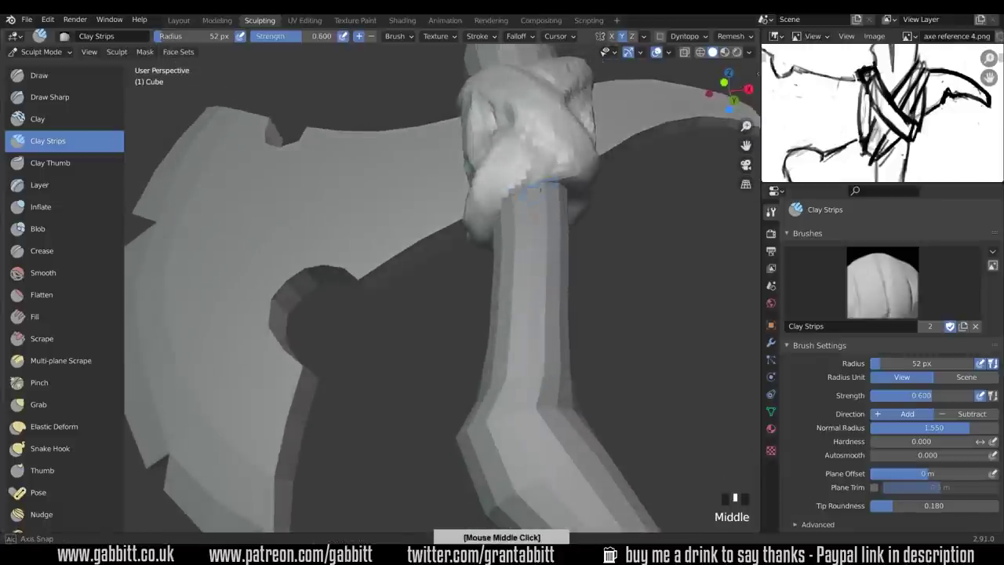
pyautogui.click(516, 205)
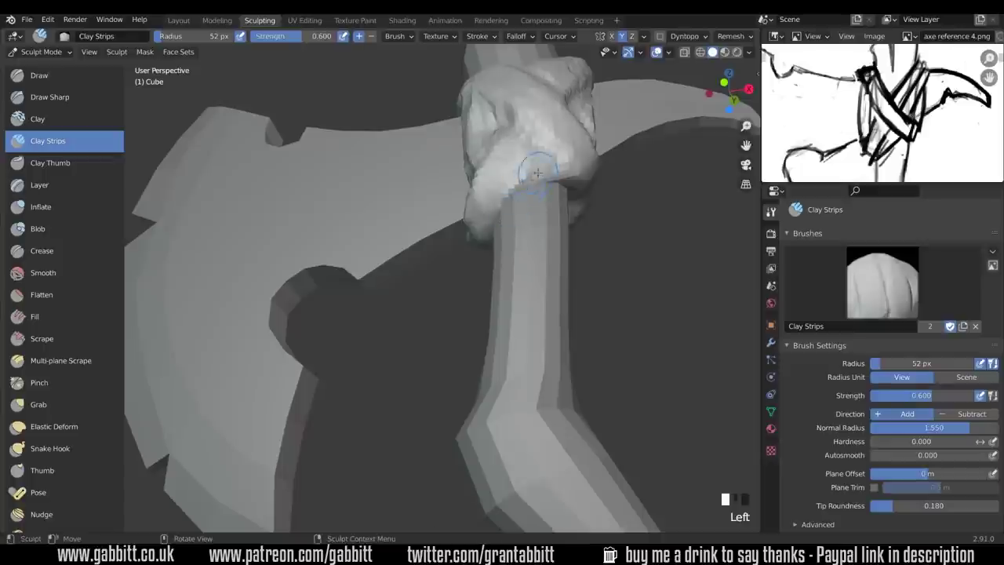
# Fill in the binding's lower rim where it meets the handle with a run of short Clay Strips strokes.
pyautogui.click(519, 202)
pyautogui.click(519, 199)
pyautogui.click(519, 196)
pyautogui.click(519, 193)
pyautogui.click(521, 186)
pyautogui.click(520, 182)
pyautogui.click(519, 186)
pyautogui.click(519, 191)
pyautogui.click(519, 196)
pyautogui.click(520, 195)
pyautogui.click(522, 192)
pyautogui.click(523, 190)
pyautogui.click(525, 187)
pyautogui.click(527, 185)
pyautogui.click(528, 184)
pyautogui.click(530, 181)
pyautogui.click(532, 179)
pyautogui.click(531, 179)
pyautogui.moveTo(531, 178)
pyautogui.mouseDown(button='middle')
pyautogui.moveTo(530, 259)
pyautogui.moveTo(552, 254)
pyautogui.moveTo(520, 264)
pyautogui.moveTo(524, 231)
pyautogui.mouseUp(button='middle')
pyautogui.click(524, 226)
pyautogui.click(514, 224)
pyautogui.click(515, 226)
# Voxel remesh the binding and add a short Clay Strips stroke at its lower blade-side corner.
pyautogui.moveTo(519, 284)
pyautogui.mouseDown(button='middle')
pyautogui.moveTo(546, 253)
pyautogui.moveTo(523, 261)
pyautogui.moveTo(545, 245)
pyautogui.moveTo(556, 273)
pyautogui.moveTo(542, 278)
pyautogui.moveTo(528, 310)
pyautogui.mouseUp(button='middle')
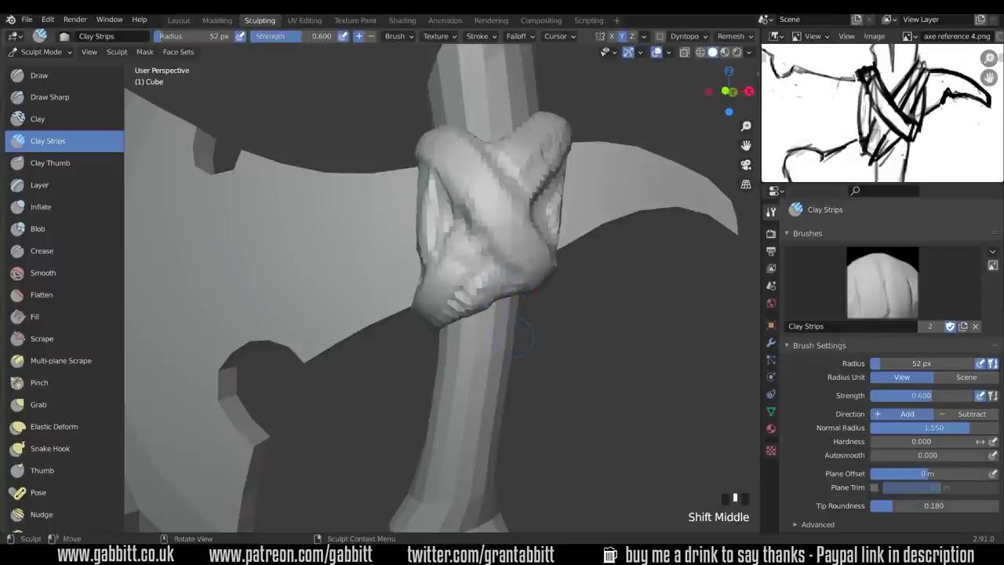
pyautogui.hotkey('ctrl', 'r')
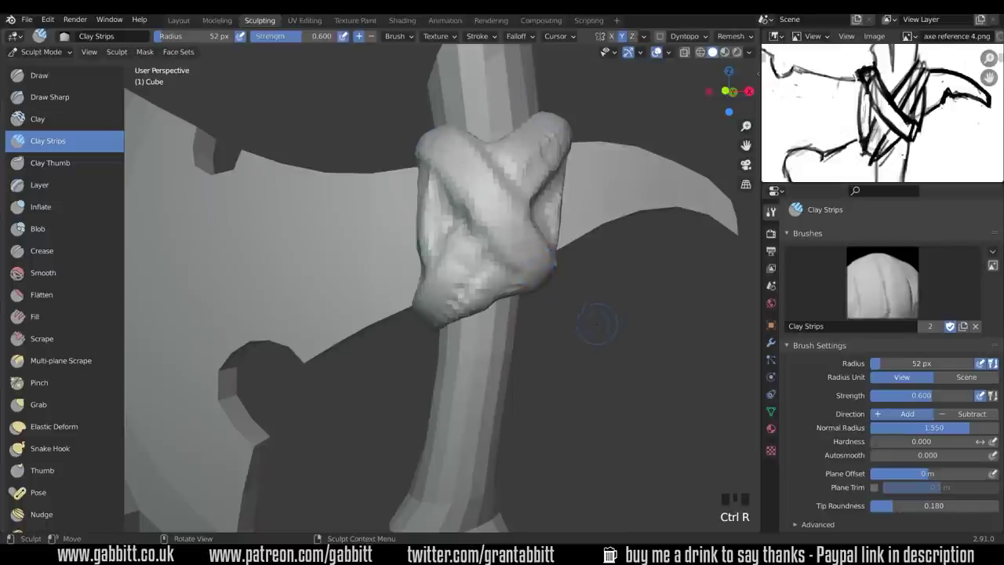
pyautogui.moveTo(547, 333); pyautogui.dragTo(512, 359, button='middle')
pyautogui.moveTo(451, 314); pyautogui.dragTo(441, 324)
# Examine the sculpted binding from several angles and in proportion to the whole axe.
pyautogui.moveTo(425, 188); pyautogui.dragTo(420, 198, button='middle')
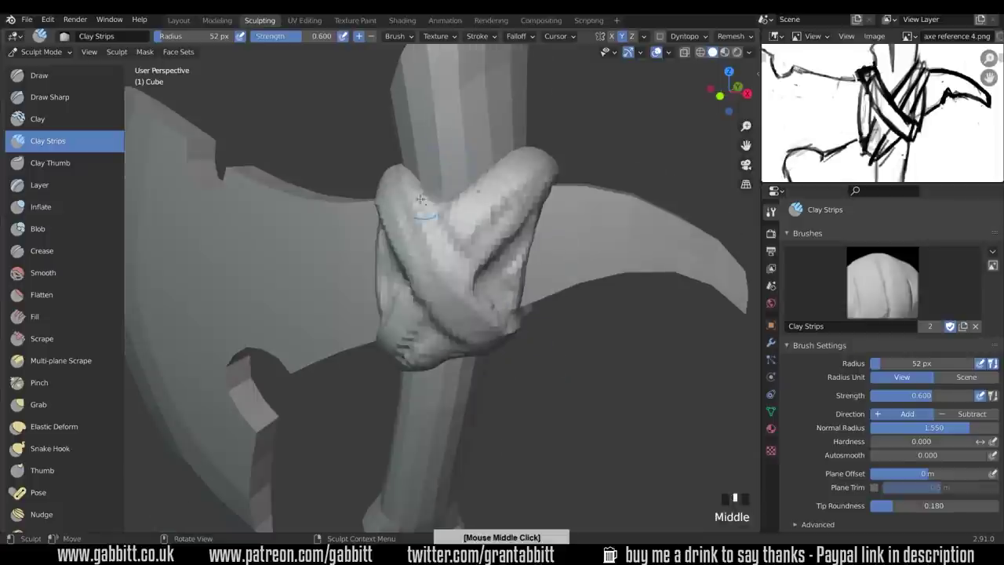
pyautogui.moveTo(443, 251); pyautogui.dragTo(483, 203, button='middle')
pyautogui.scroll(-5, 510, 177)
pyautogui.moveTo(544, 407); pyautogui.dragTo(554, 411, button='middle')
pyautogui.scroll(-2, 553, 411)
pyautogui.keyDown('shift'); pyautogui.moveTo(554, 410); pyautogui.dragTo(525, 319, button='middle'); pyautogui.keyUp('shift')
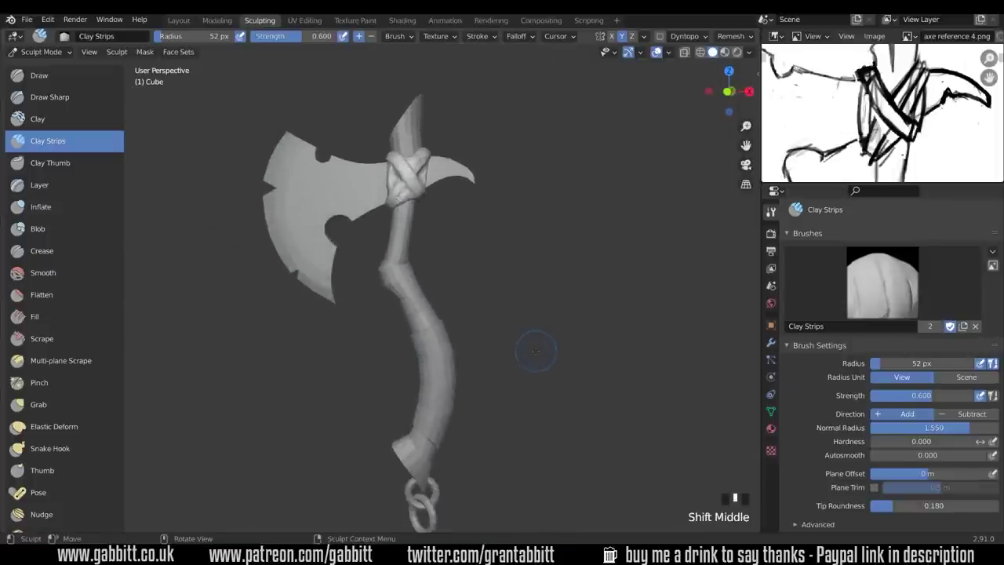
pyautogui.moveTo(546, 374); pyautogui.dragTo(554, 394, button='middle')
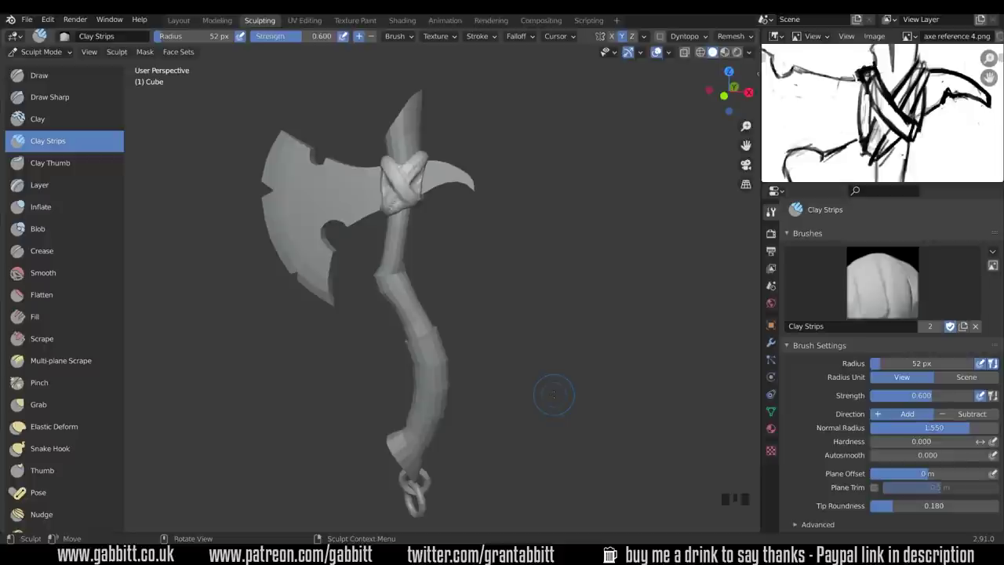